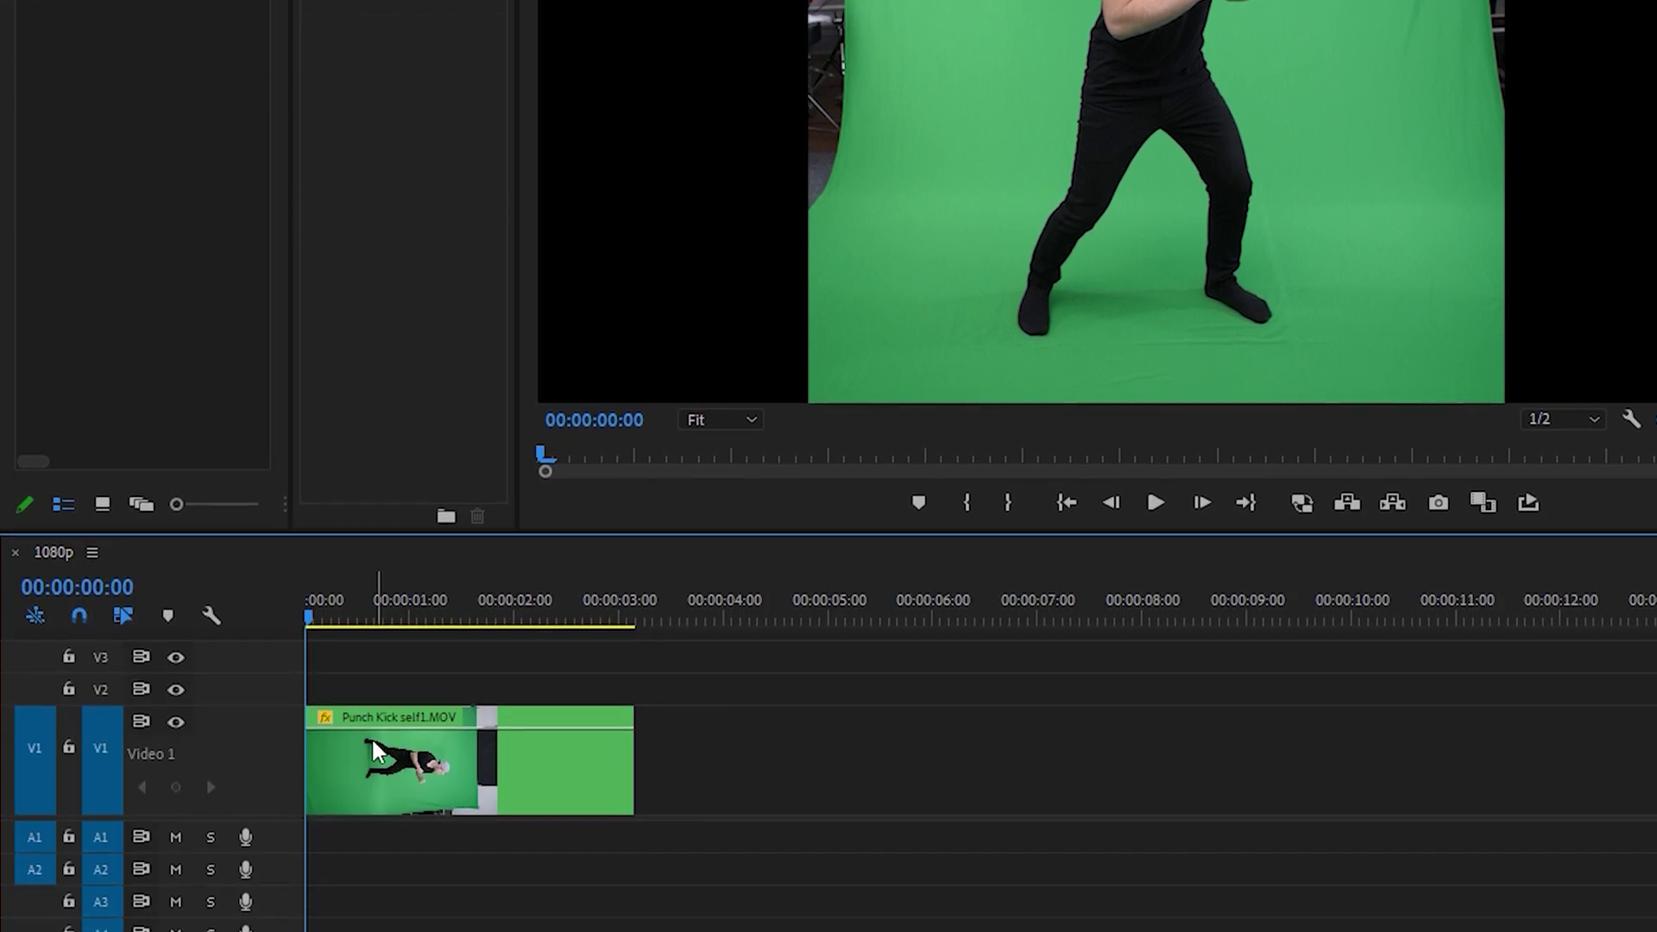
Select the Punch Kick clip and expand its Opacity settings in Effect Controls
{"action": "left_click", "coordinate": [440, 749]}
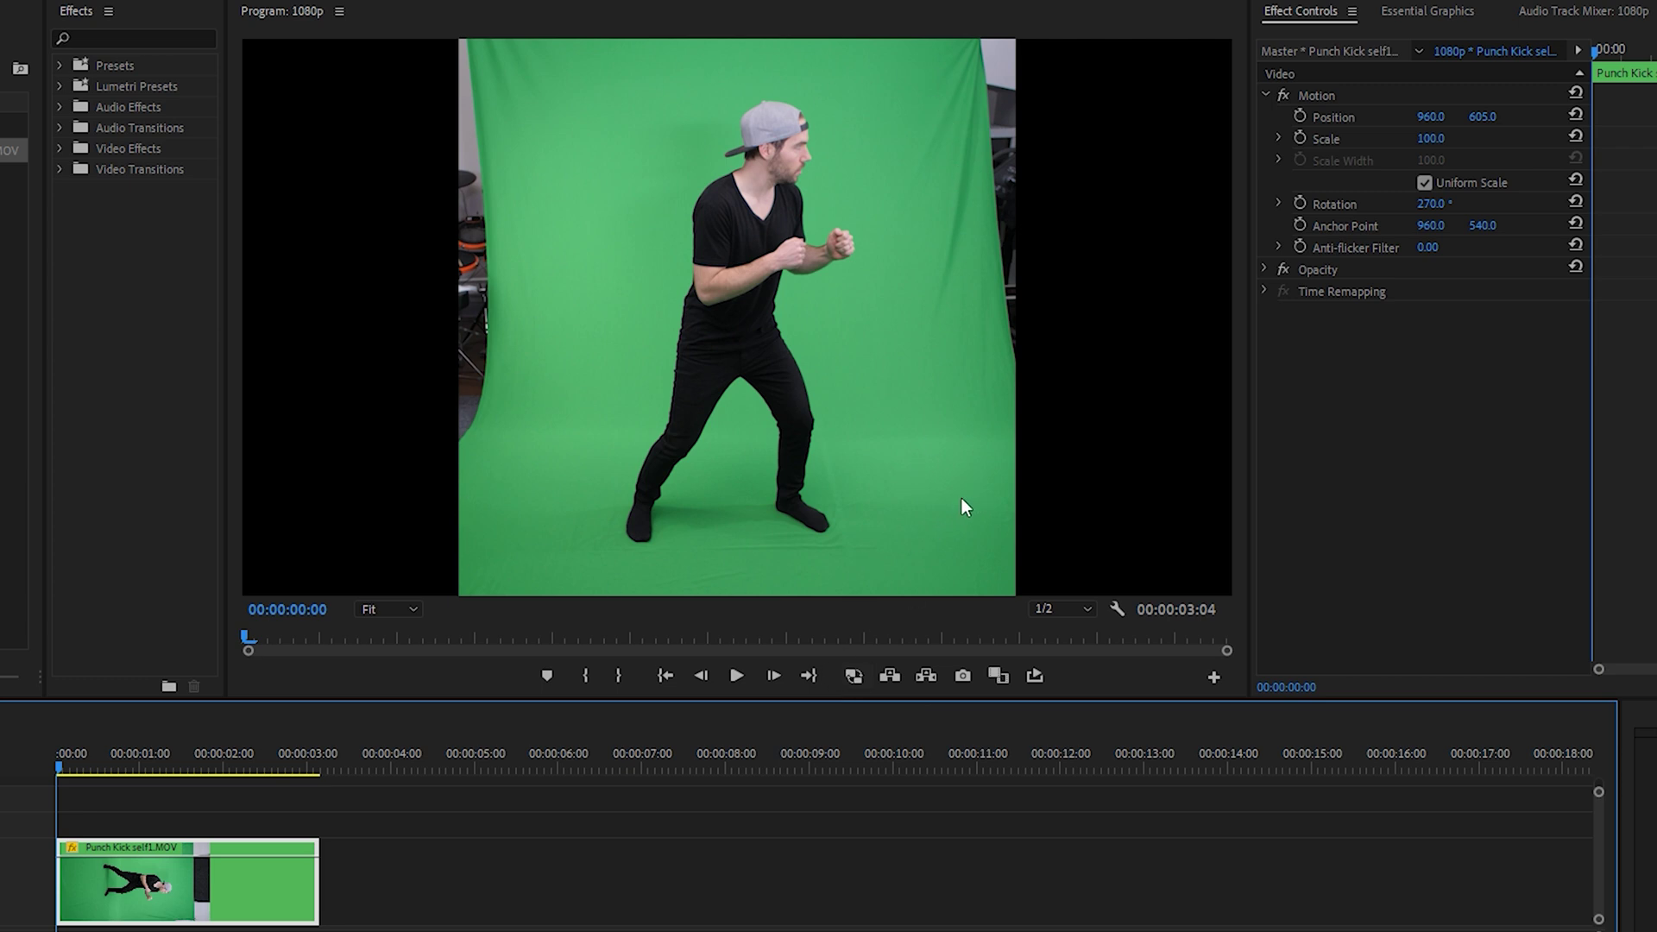
{"action": "left_click", "coordinate": [1268, 268]}
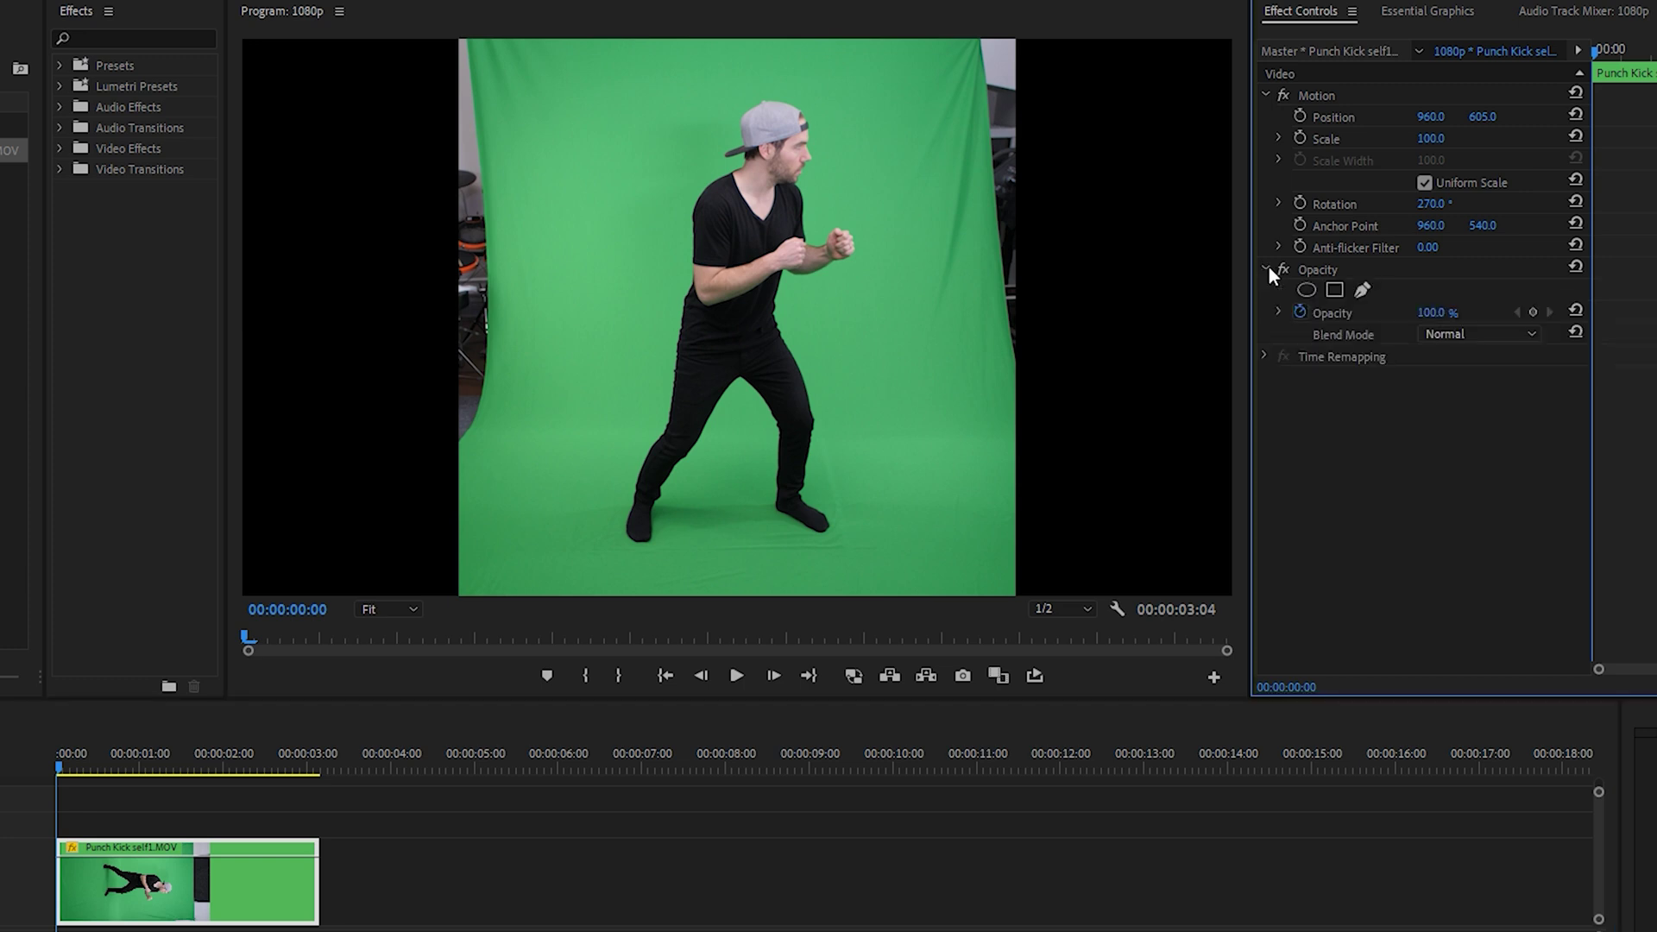
{"action": "left_click", "coordinate": [1297, 312]}
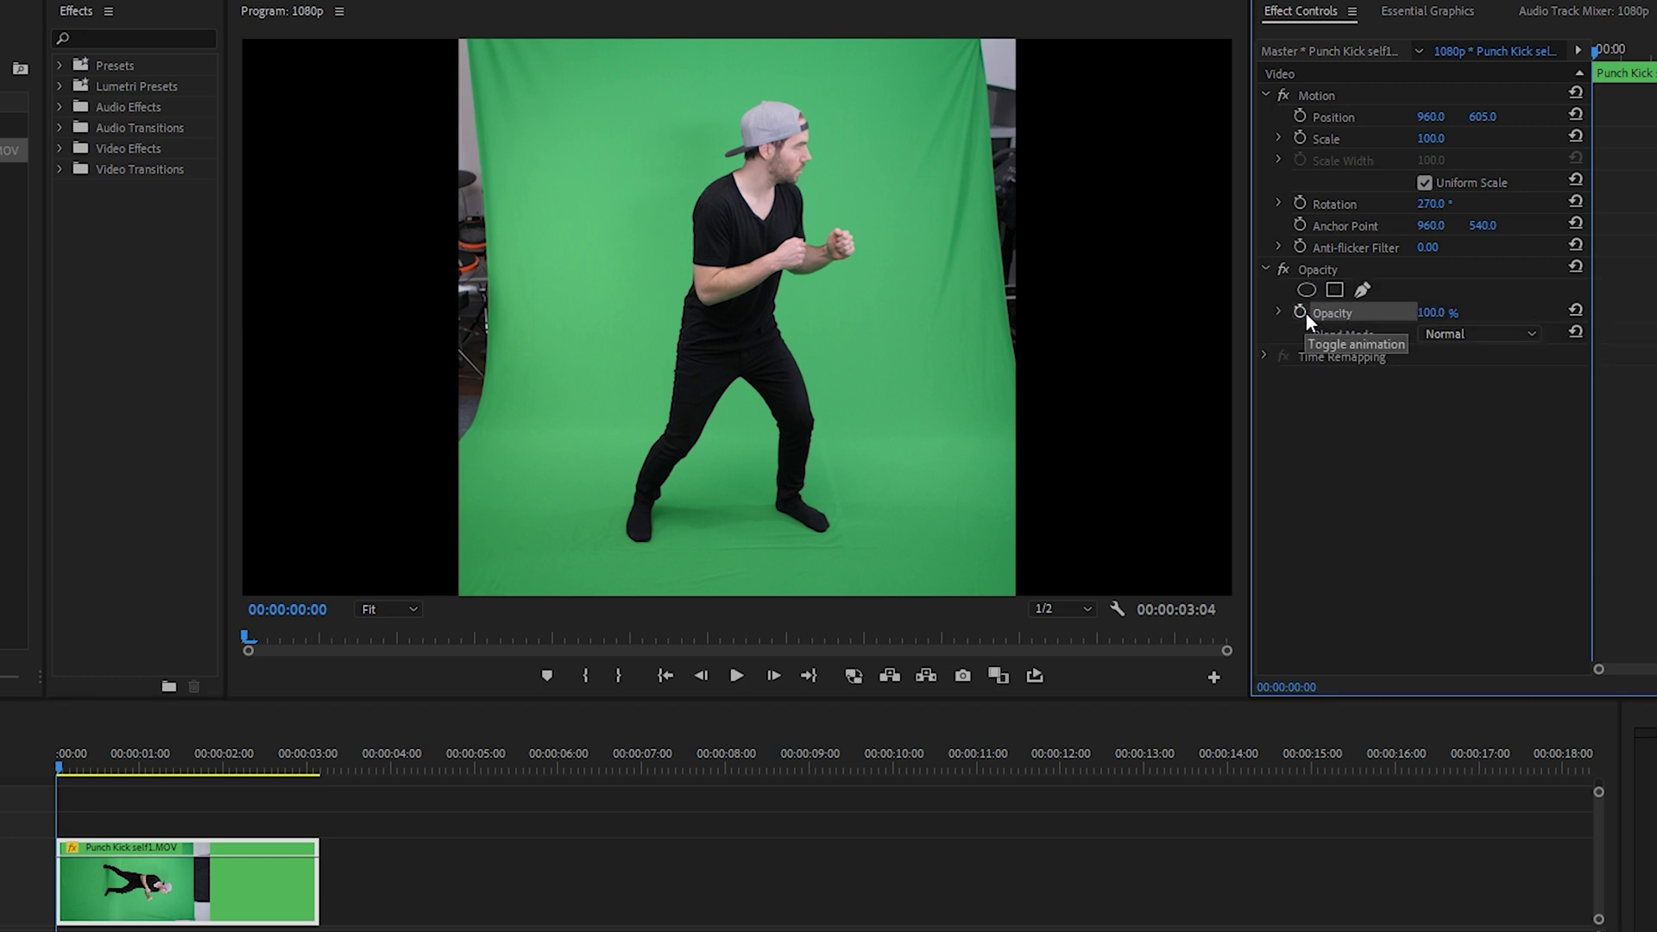
Start a pen mask, outlining the green screen's right side, top edge and upper left
{"action": "left_click", "coordinate": [1361, 292]}
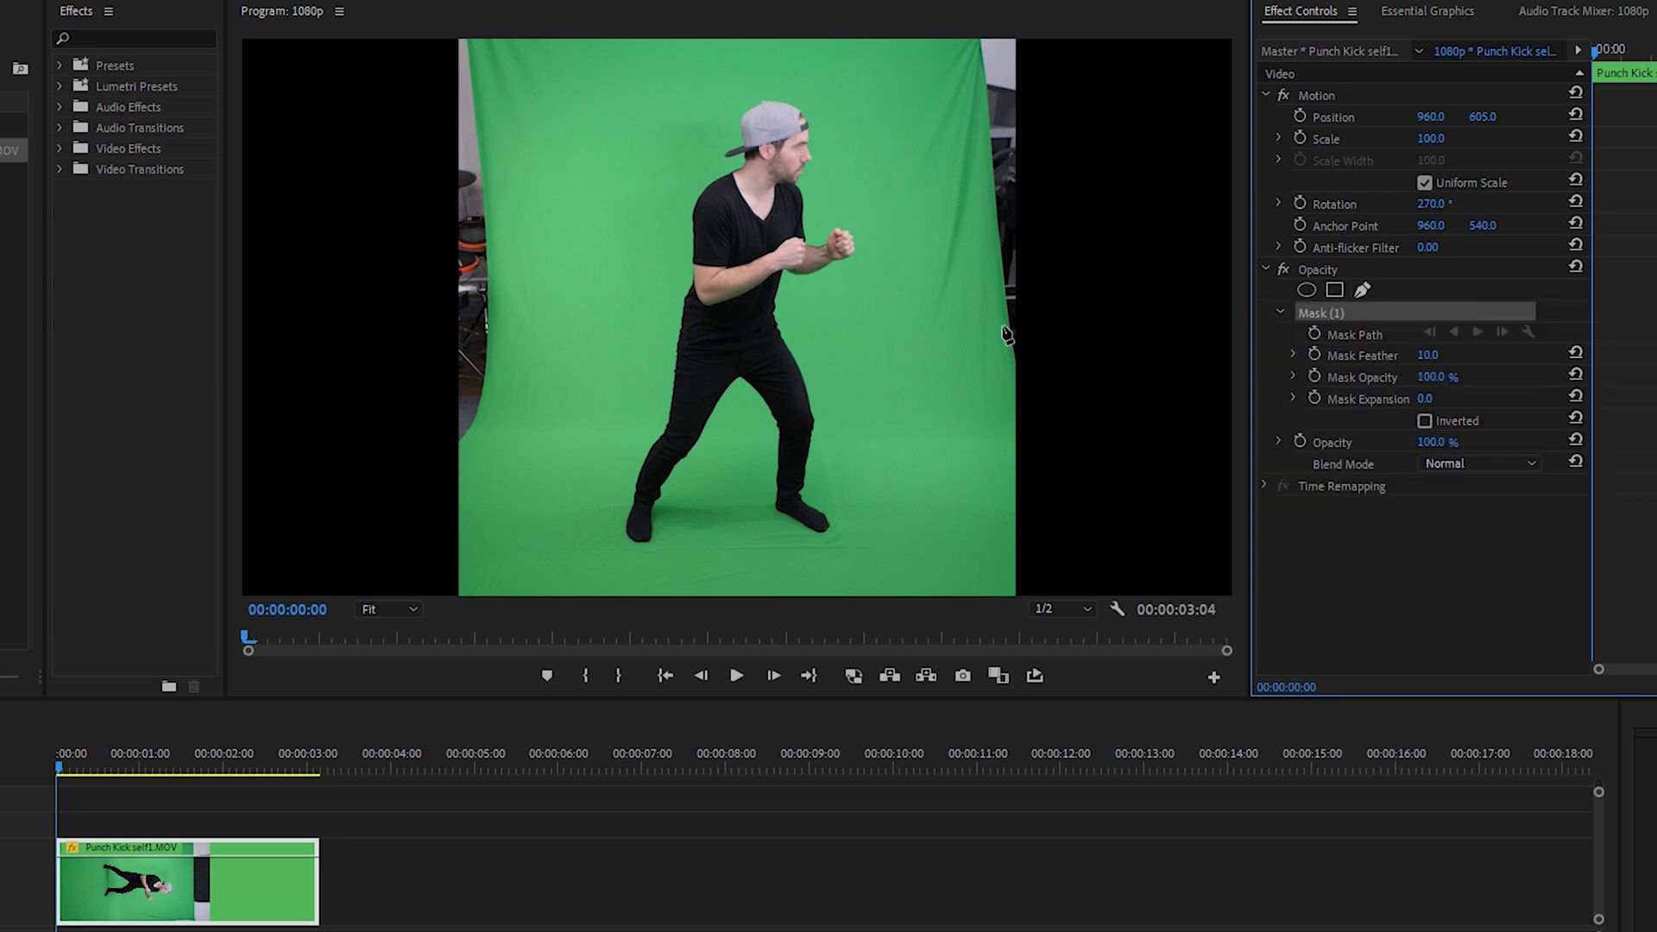
{"action": "left_click", "coordinate": [992, 328]}
{"action": "left_click", "coordinate": [973, 189]}
{"action": "left_click", "coordinate": [940, 82]}
{"action": "left_click", "coordinate": [623, 60]}
{"action": "left_click", "coordinate": [542, 145]}
{"action": "left_click", "coordinate": [526, 307]}
Continue the mask along the lower left and bottom edge, closing it around the man
{"action": "left_click", "coordinate": [490, 454]}
{"action": "left_click", "coordinate": [477, 555]}
{"action": "left_click", "coordinate": [600, 586]}
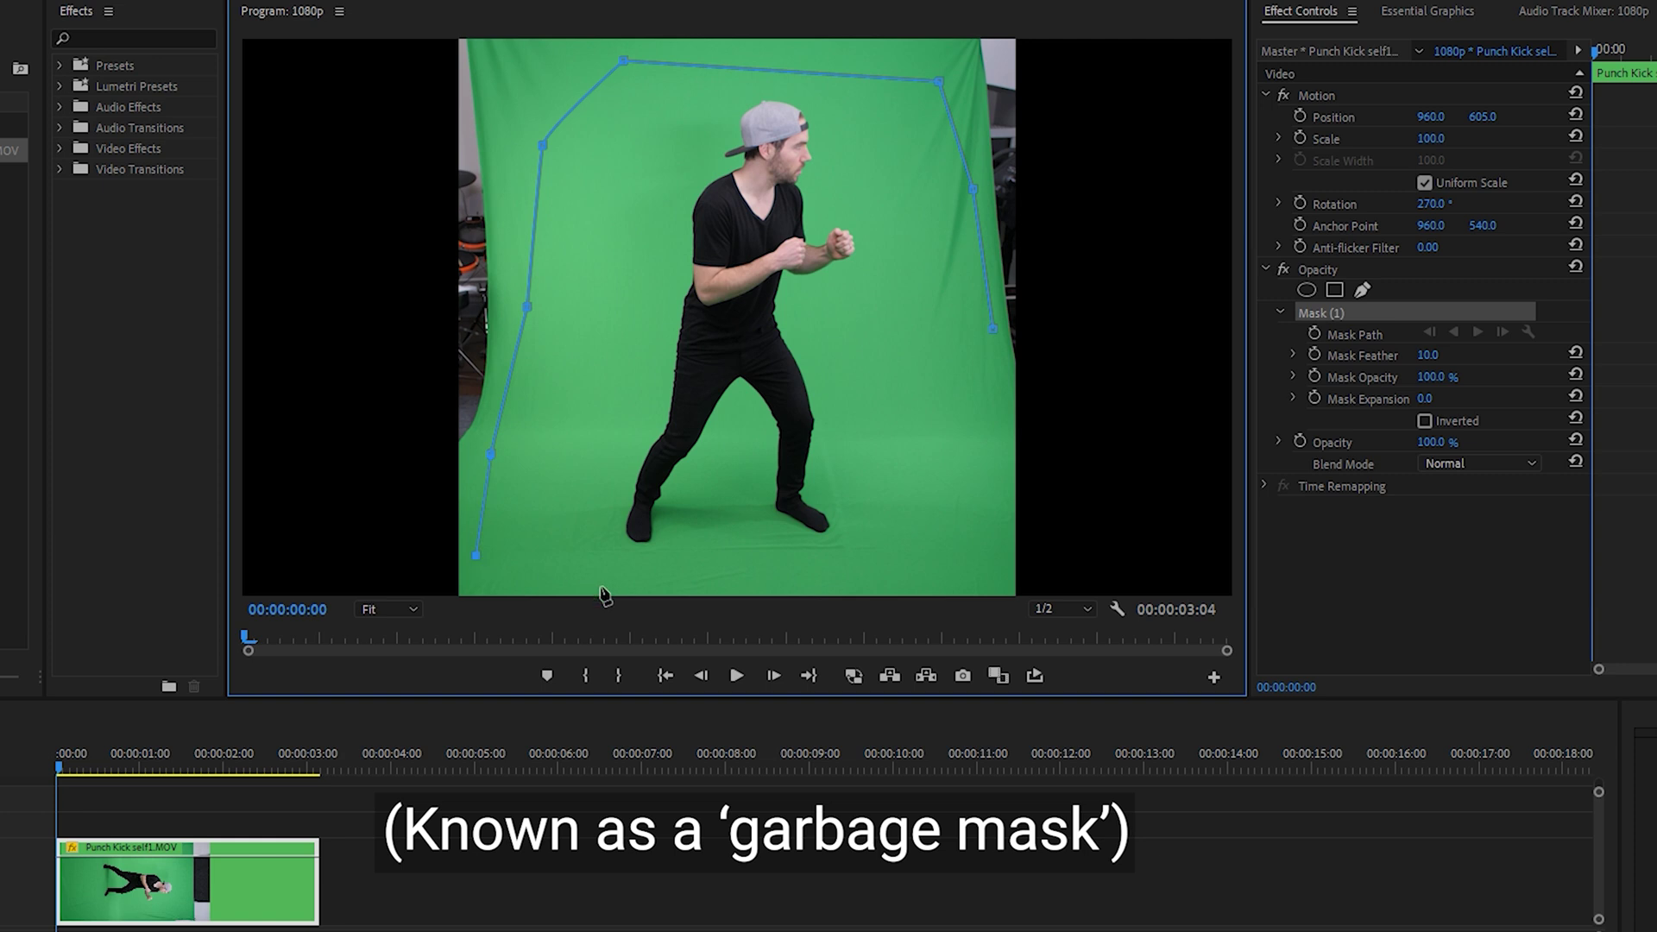
{"action": "left_click", "coordinate": [770, 590]}
{"action": "left_click", "coordinate": [895, 570]}
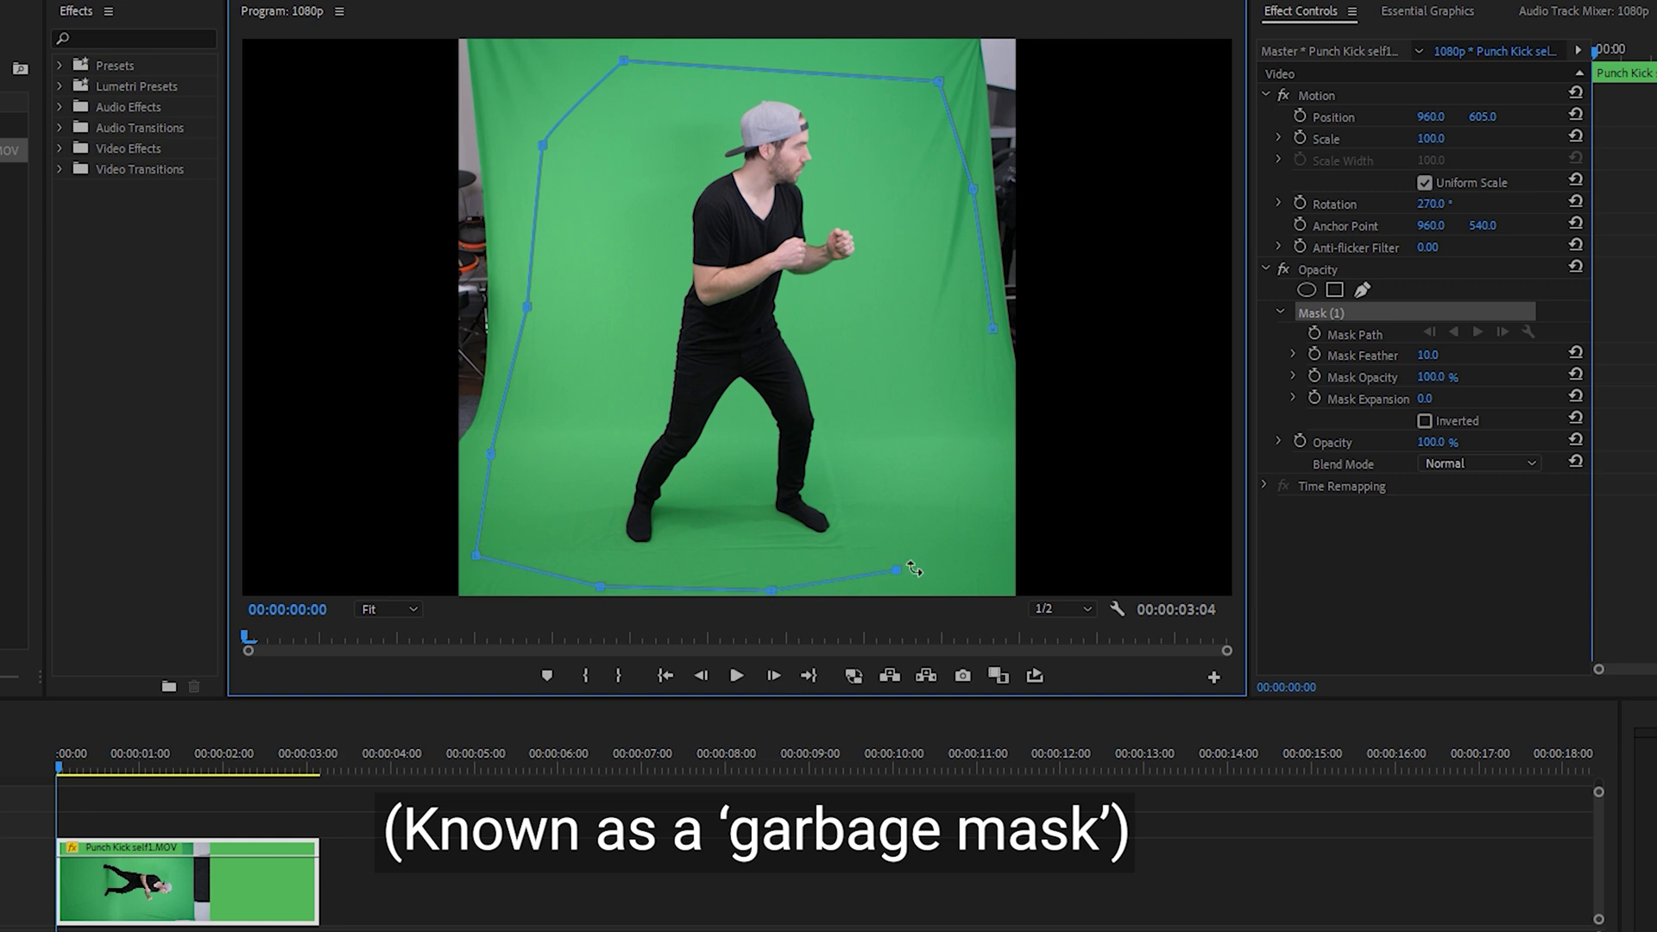
{"action": "left_click", "coordinate": [993, 330]}
Toggle the Opacity mask off and on, leaving it off for comparison
{"action": "left_click", "coordinate": [1284, 267]}
{"action": "left_click", "coordinate": [1284, 267]}
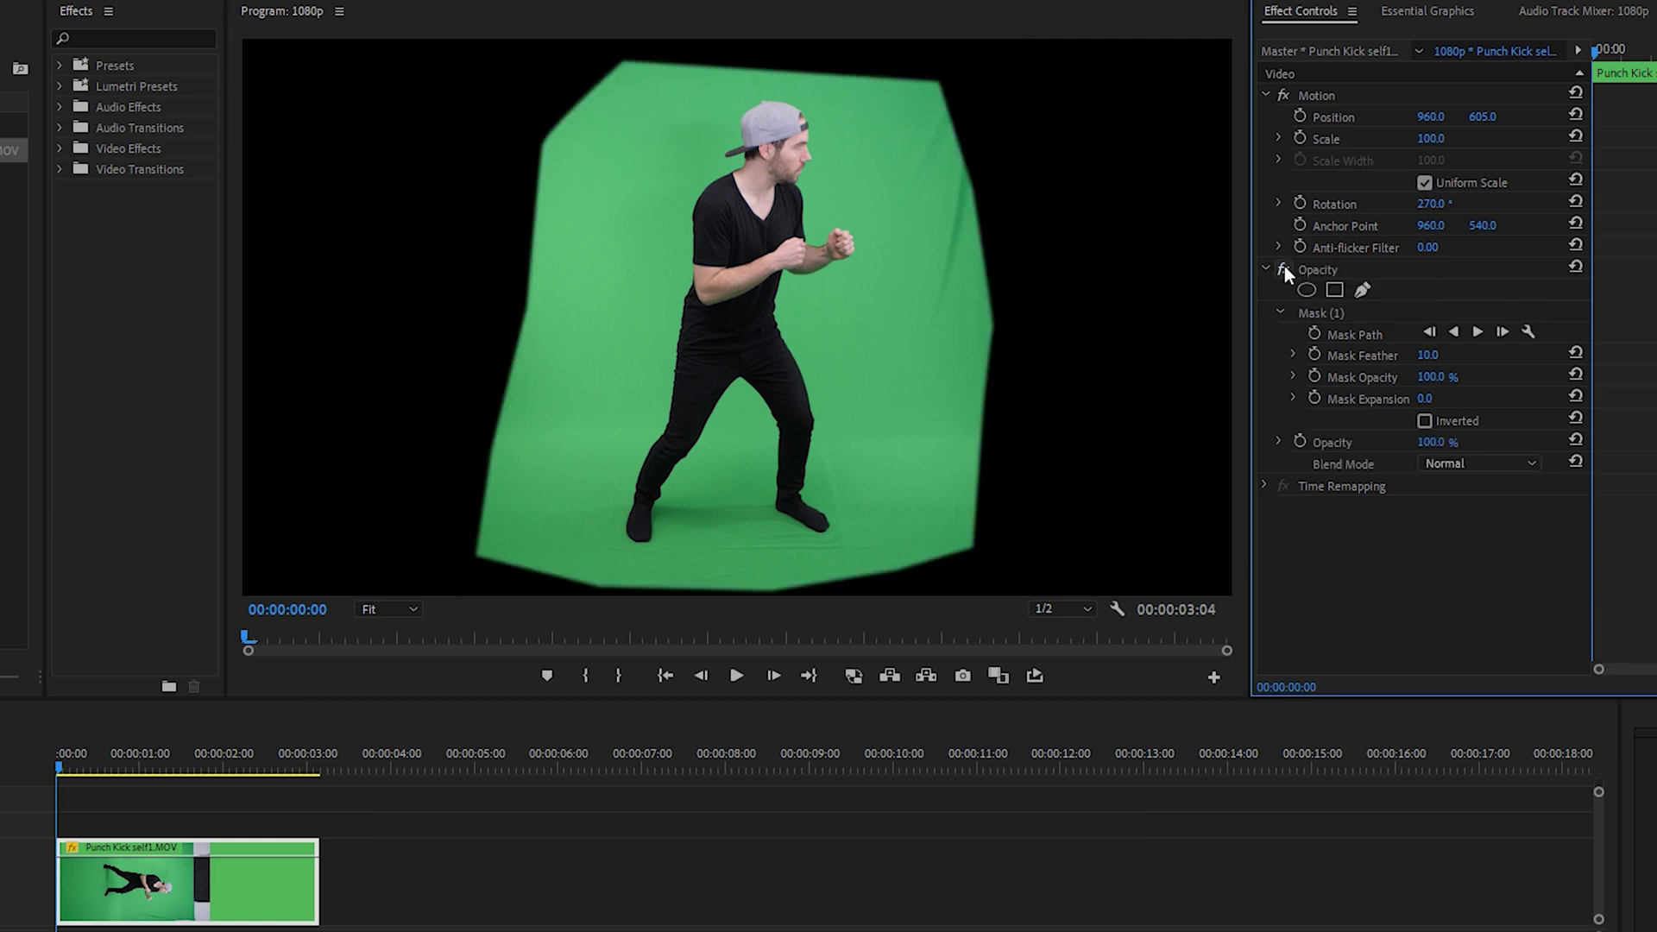
{"action": "left_click", "coordinate": [1284, 267]}
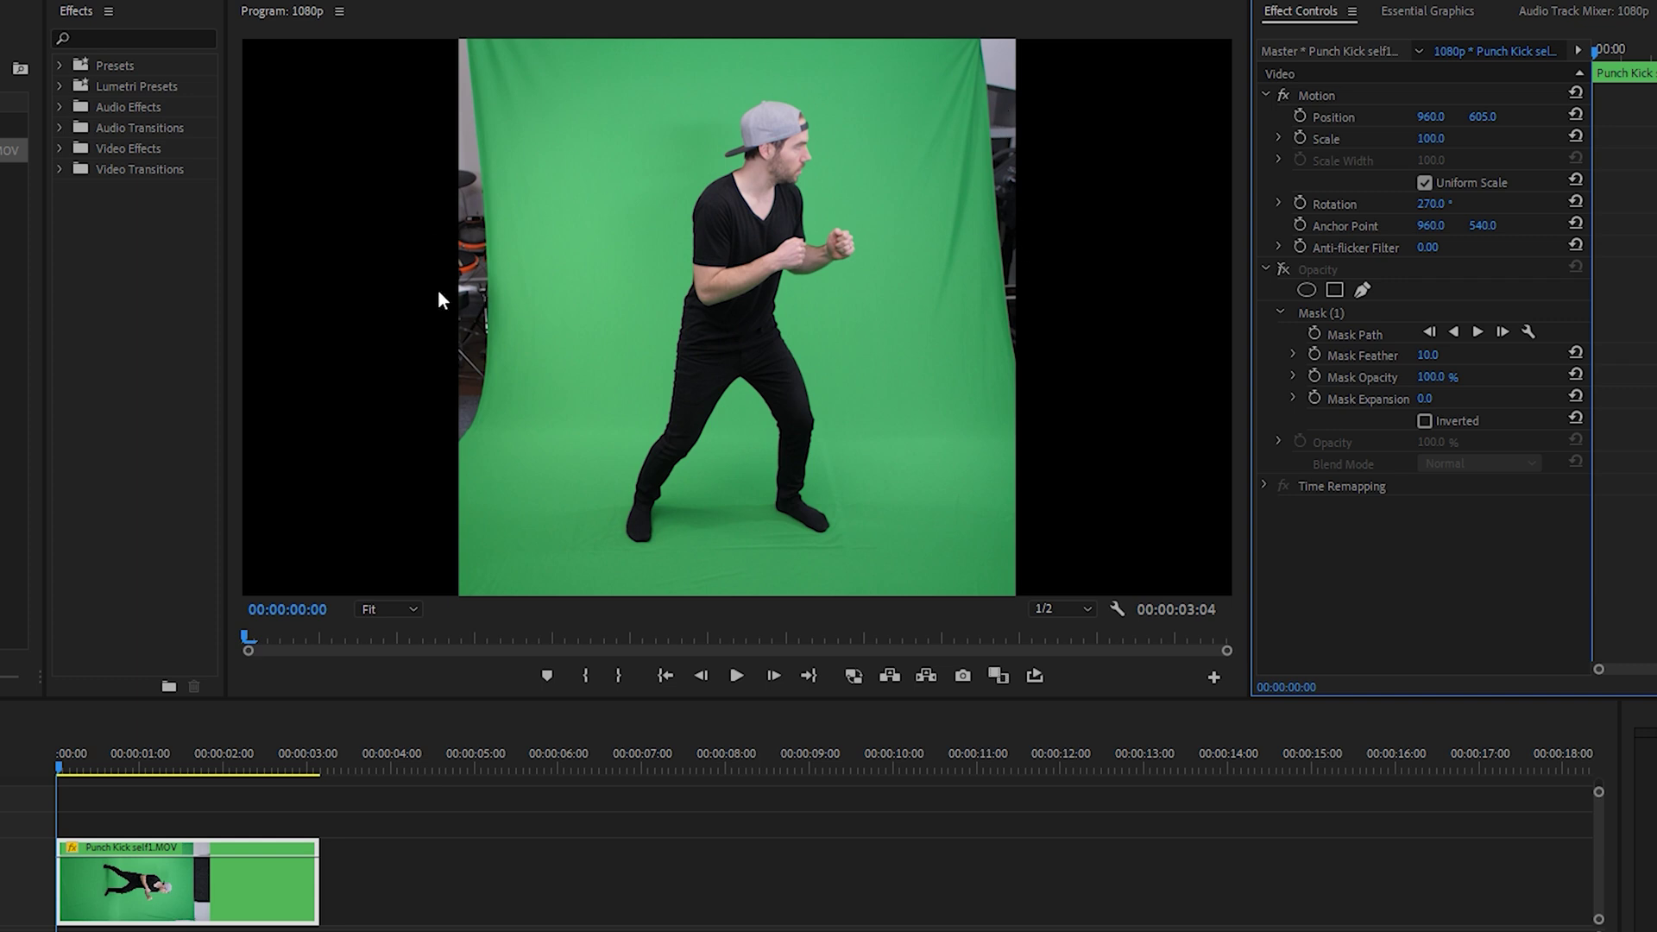
Turn the garbage mask back on and search the Effects panel for 'ultra'
{"action": "left_click", "coordinate": [1284, 268]}
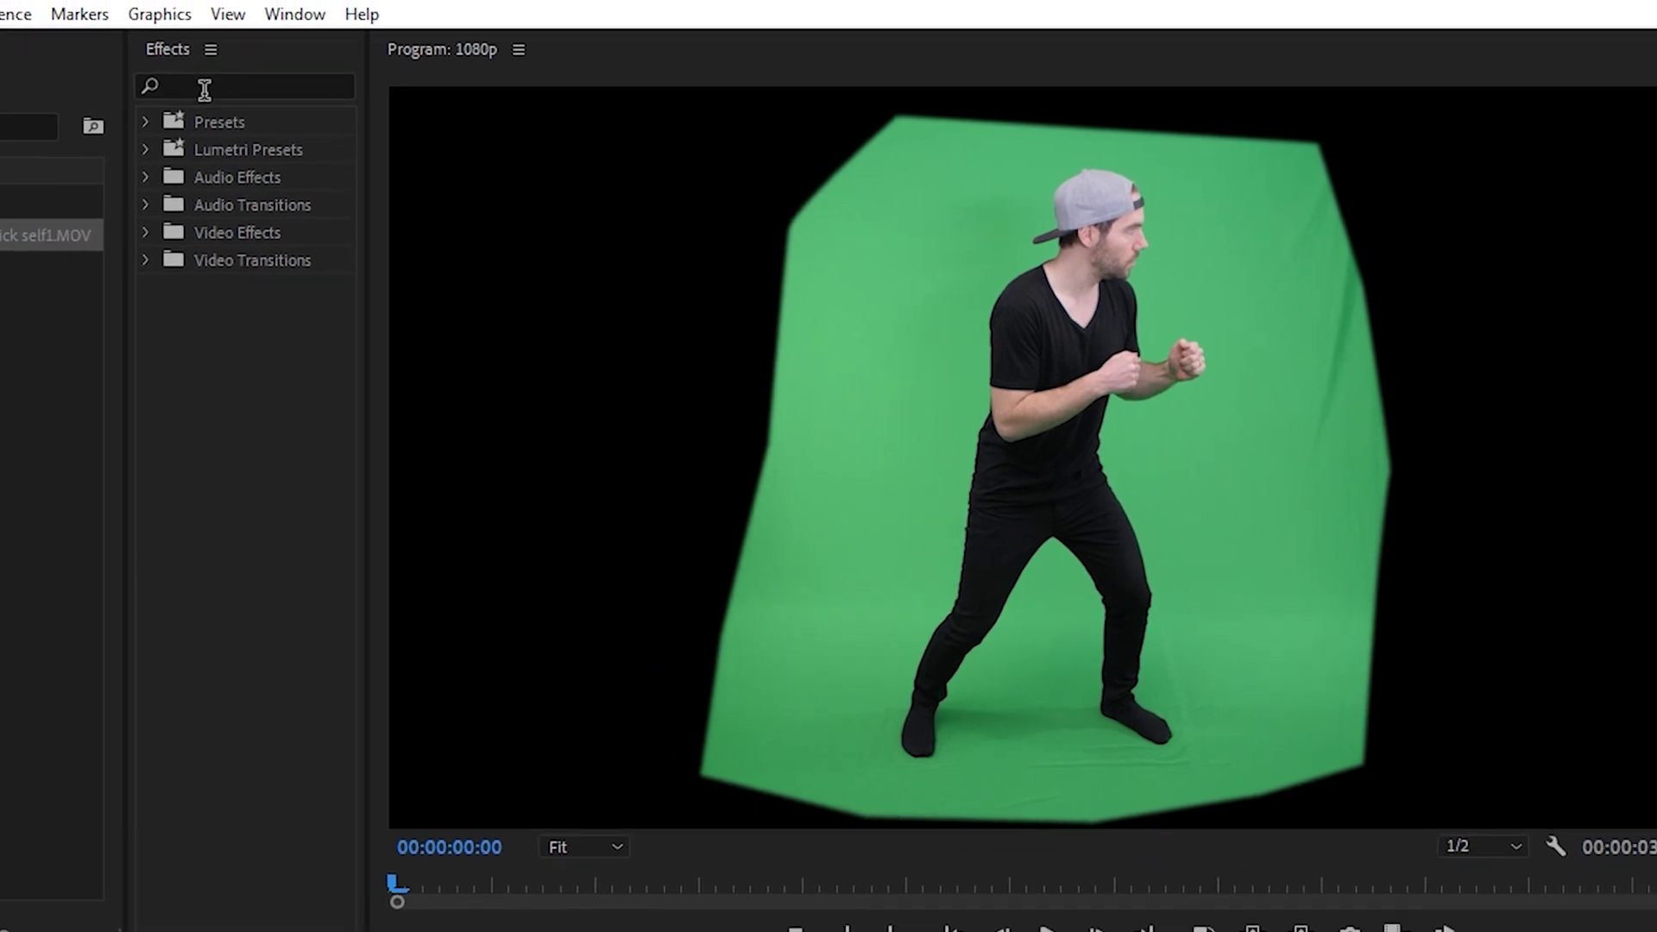
{"action": "left_click", "coordinate": [105, 40]}
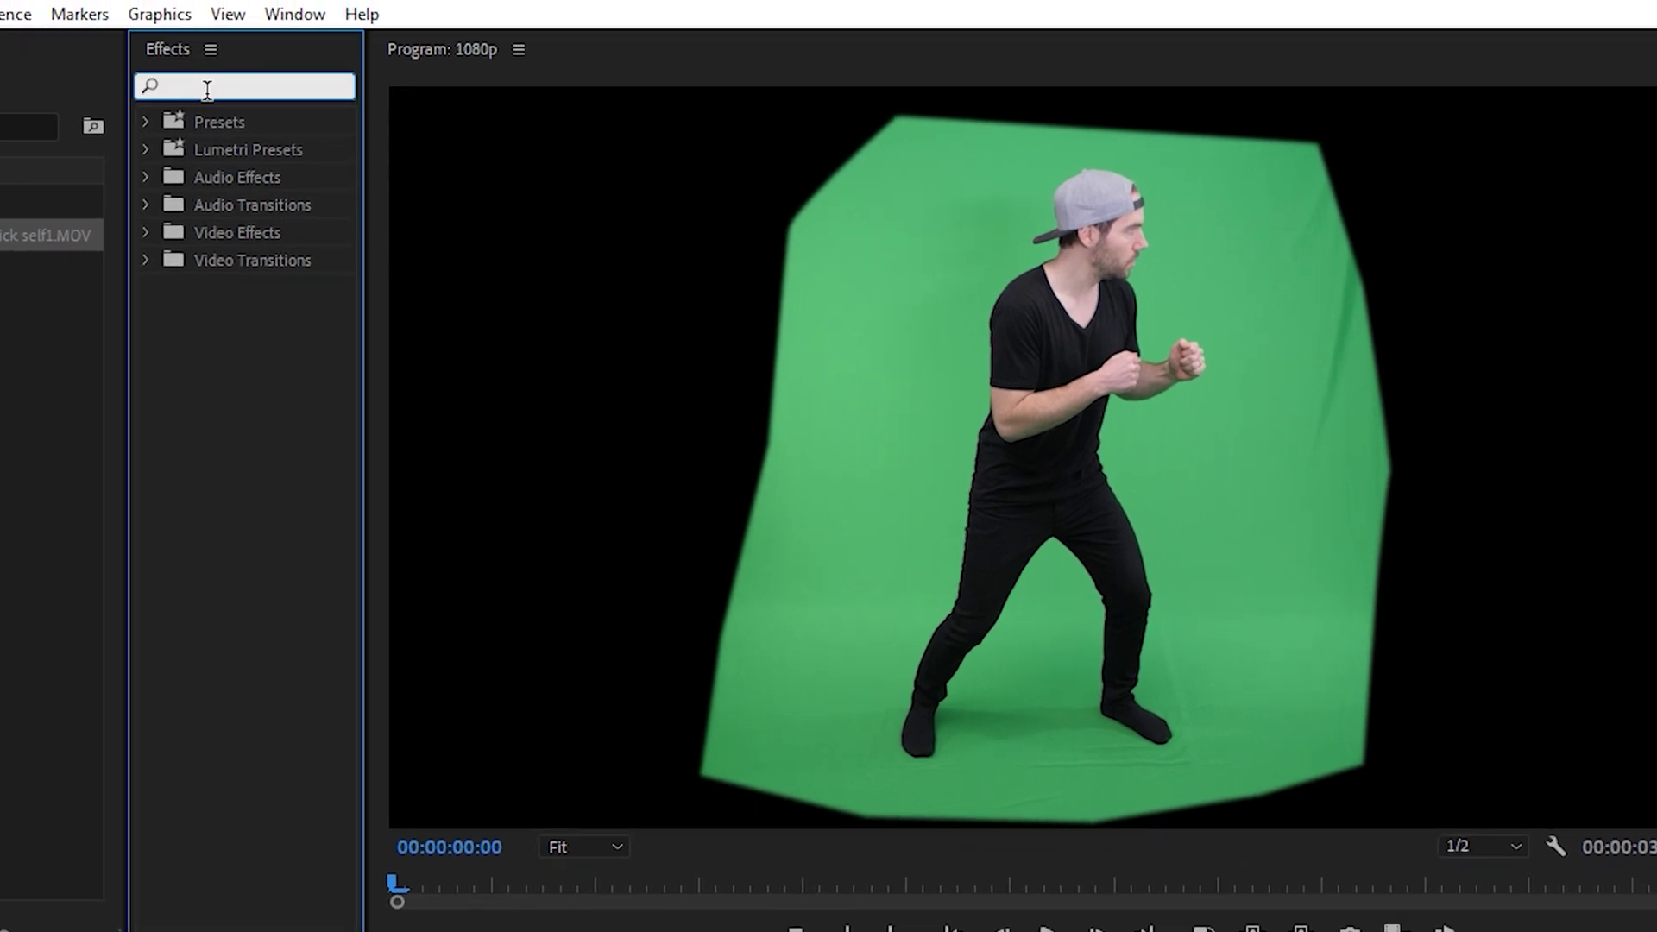
{"action": "type", "text": "ultra"}
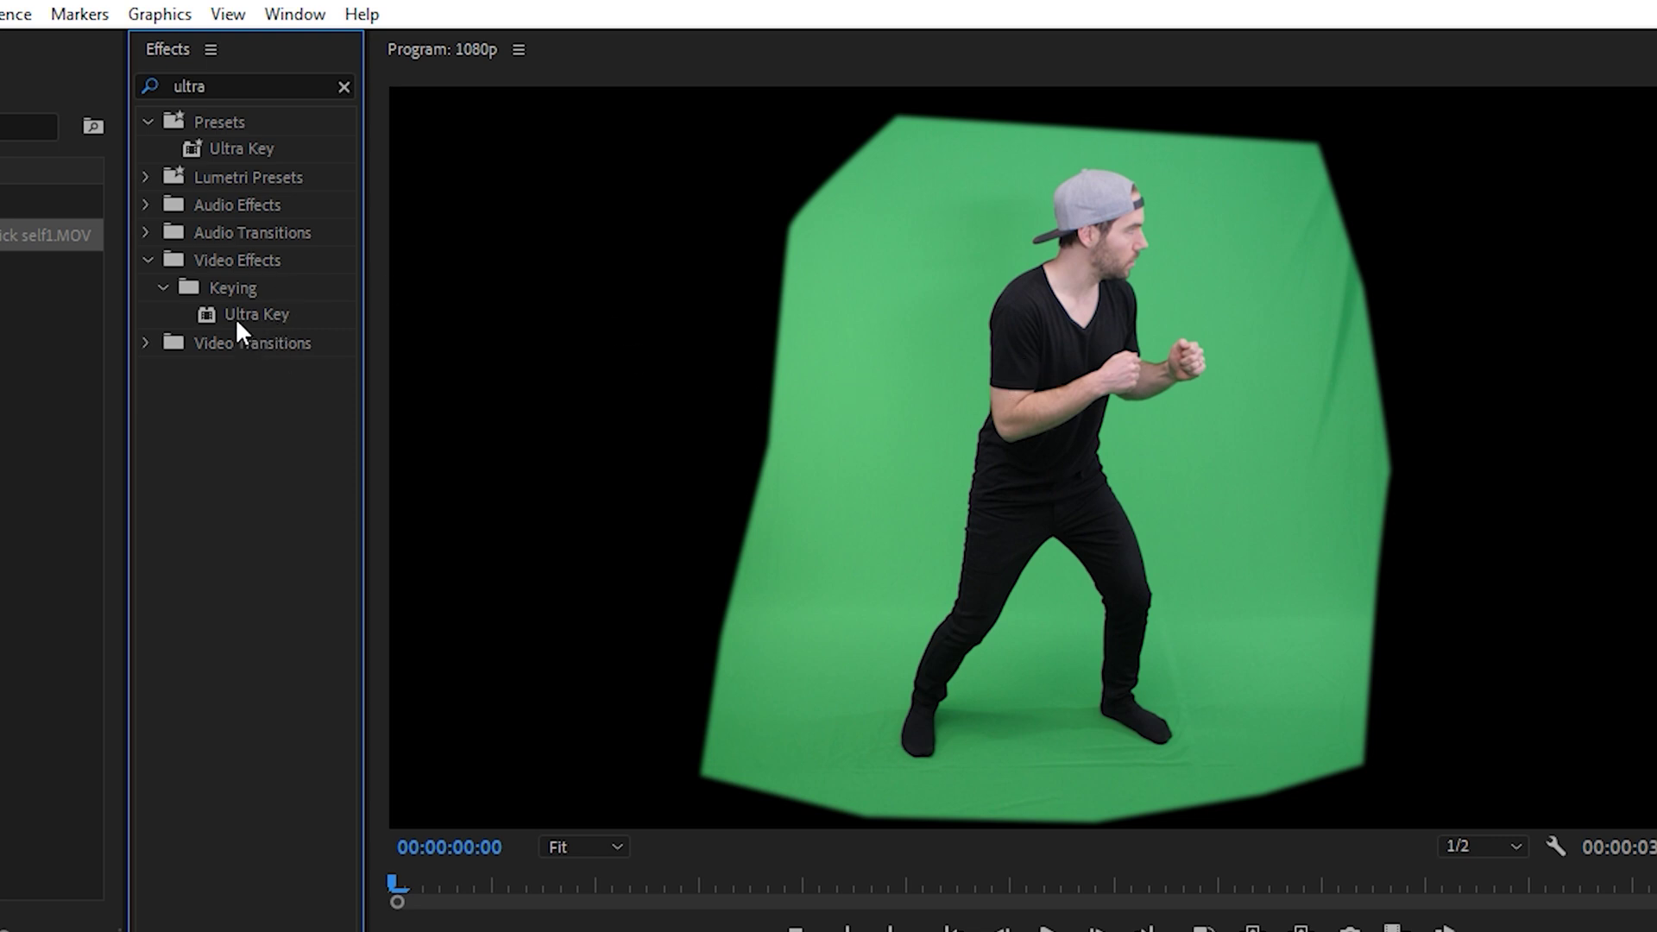
Apply the Ultra Key effect to the Punch Kick clip
{"action": "left_click_drag", "start_coordinate": [271, 319], "coordinate": [345, 931]}
{"action": "left_click_drag", "start_coordinate": [345, 671], "coordinate": [343, 661]}
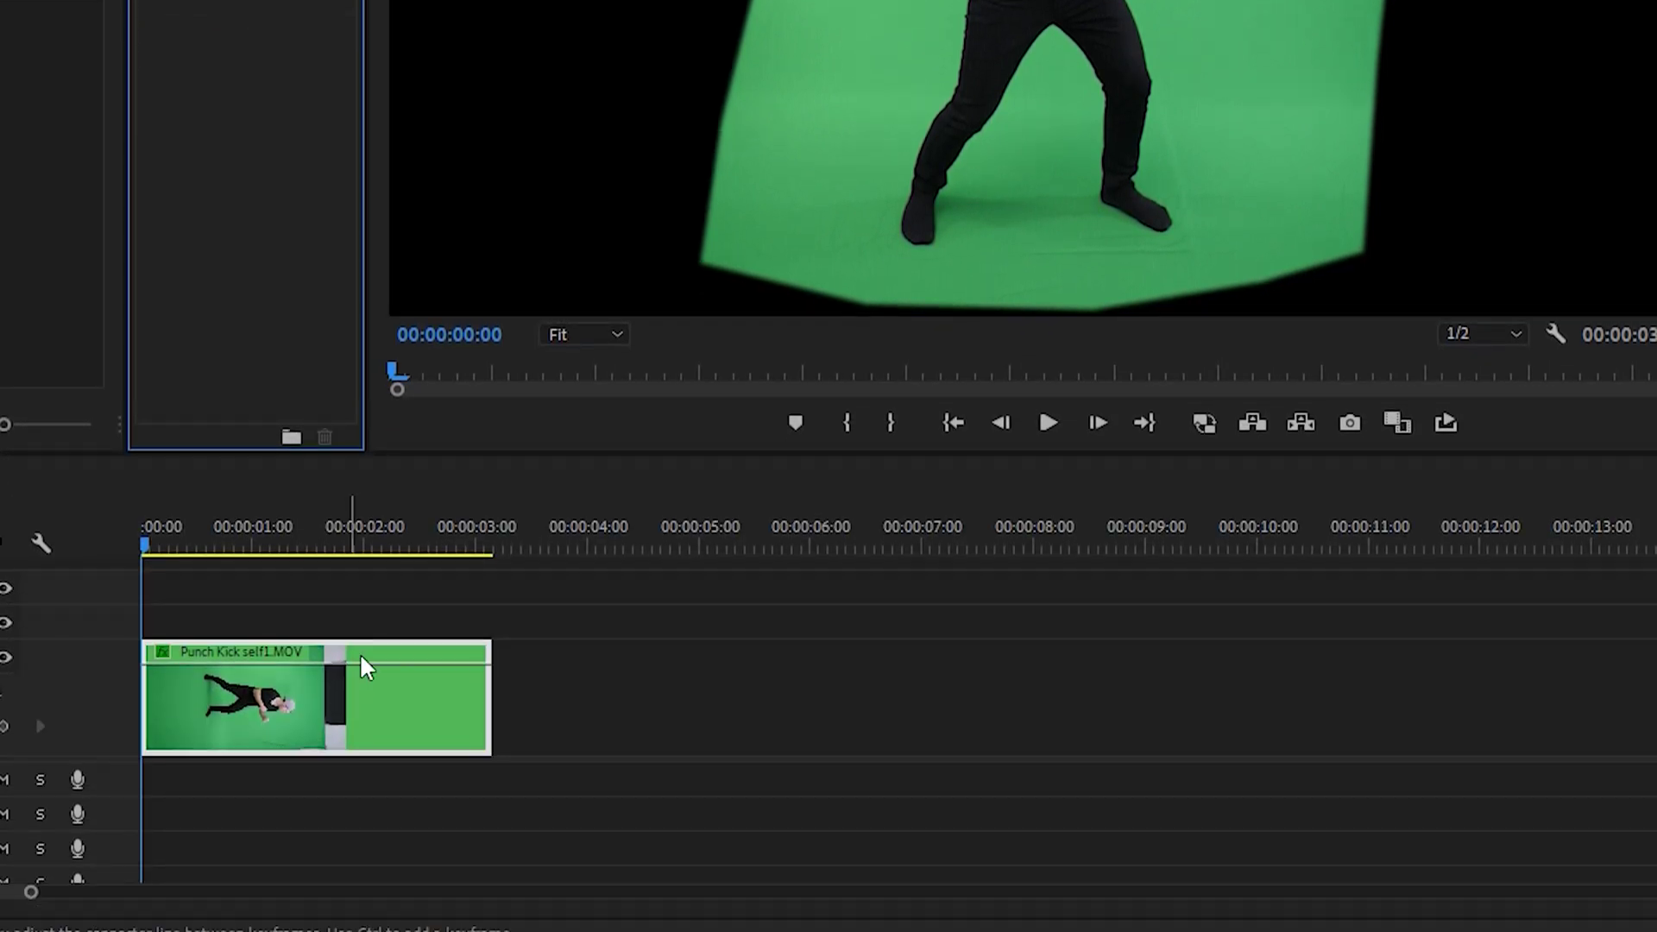
{"action": "scroll", "coordinate": [1507, 385], "scroll_direction": "down", "scroll_amount": 1}
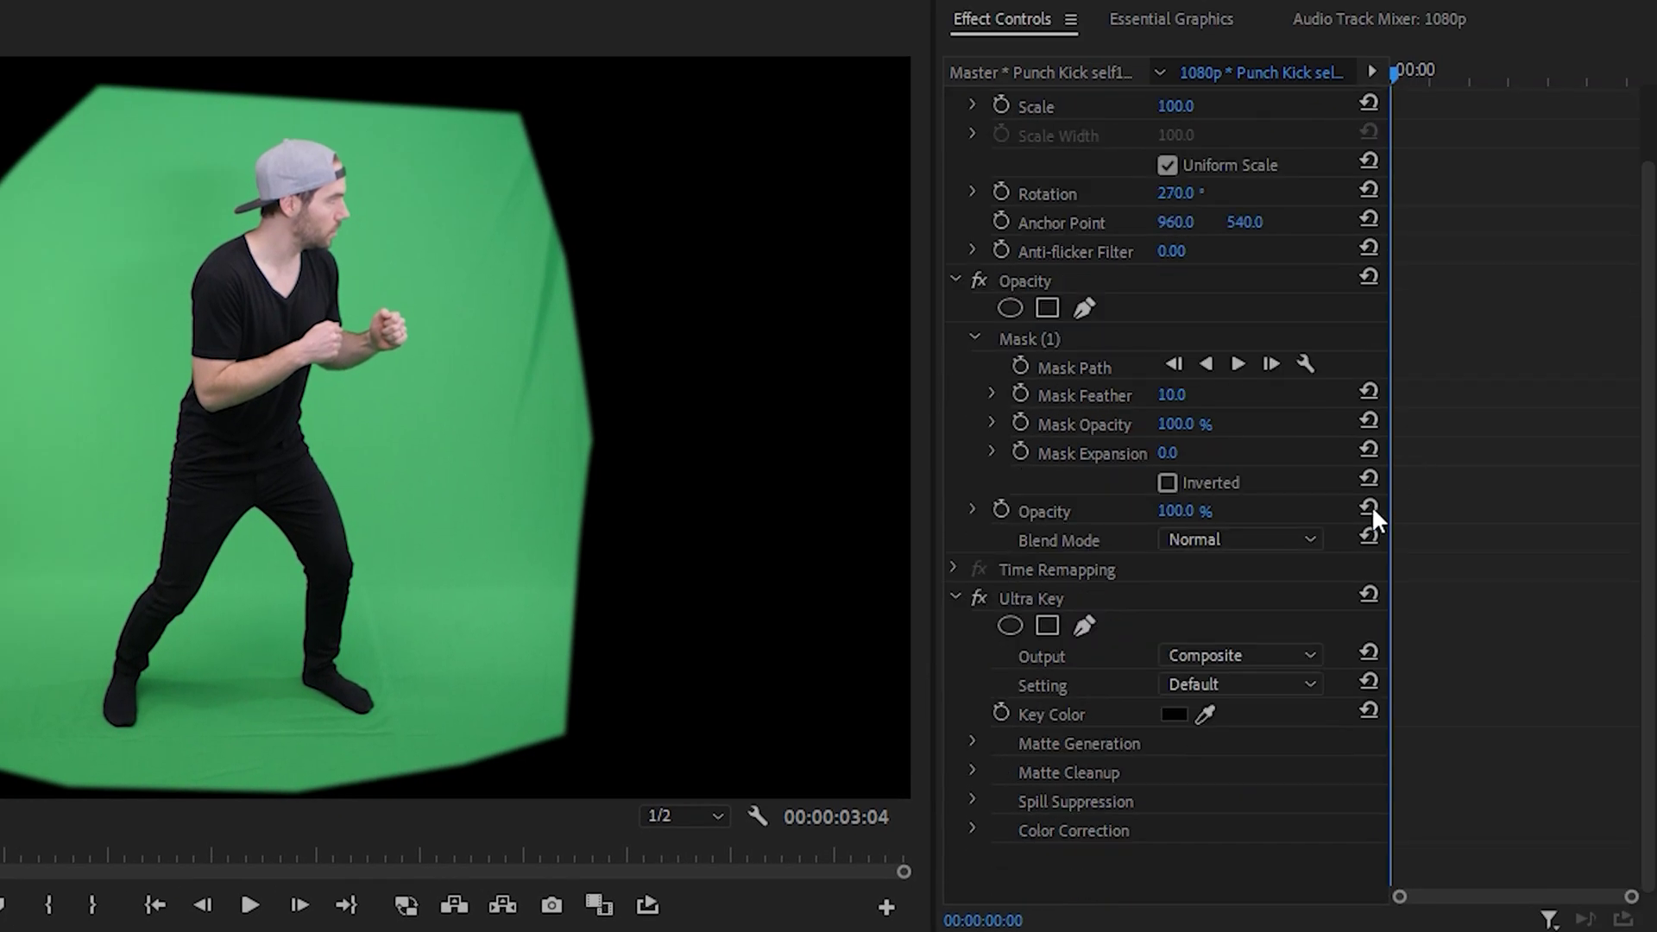
Sample the green backdrop as Ultra Key's key color so the man stands against black
{"action": "left_click", "coordinate": [1152, 609]}
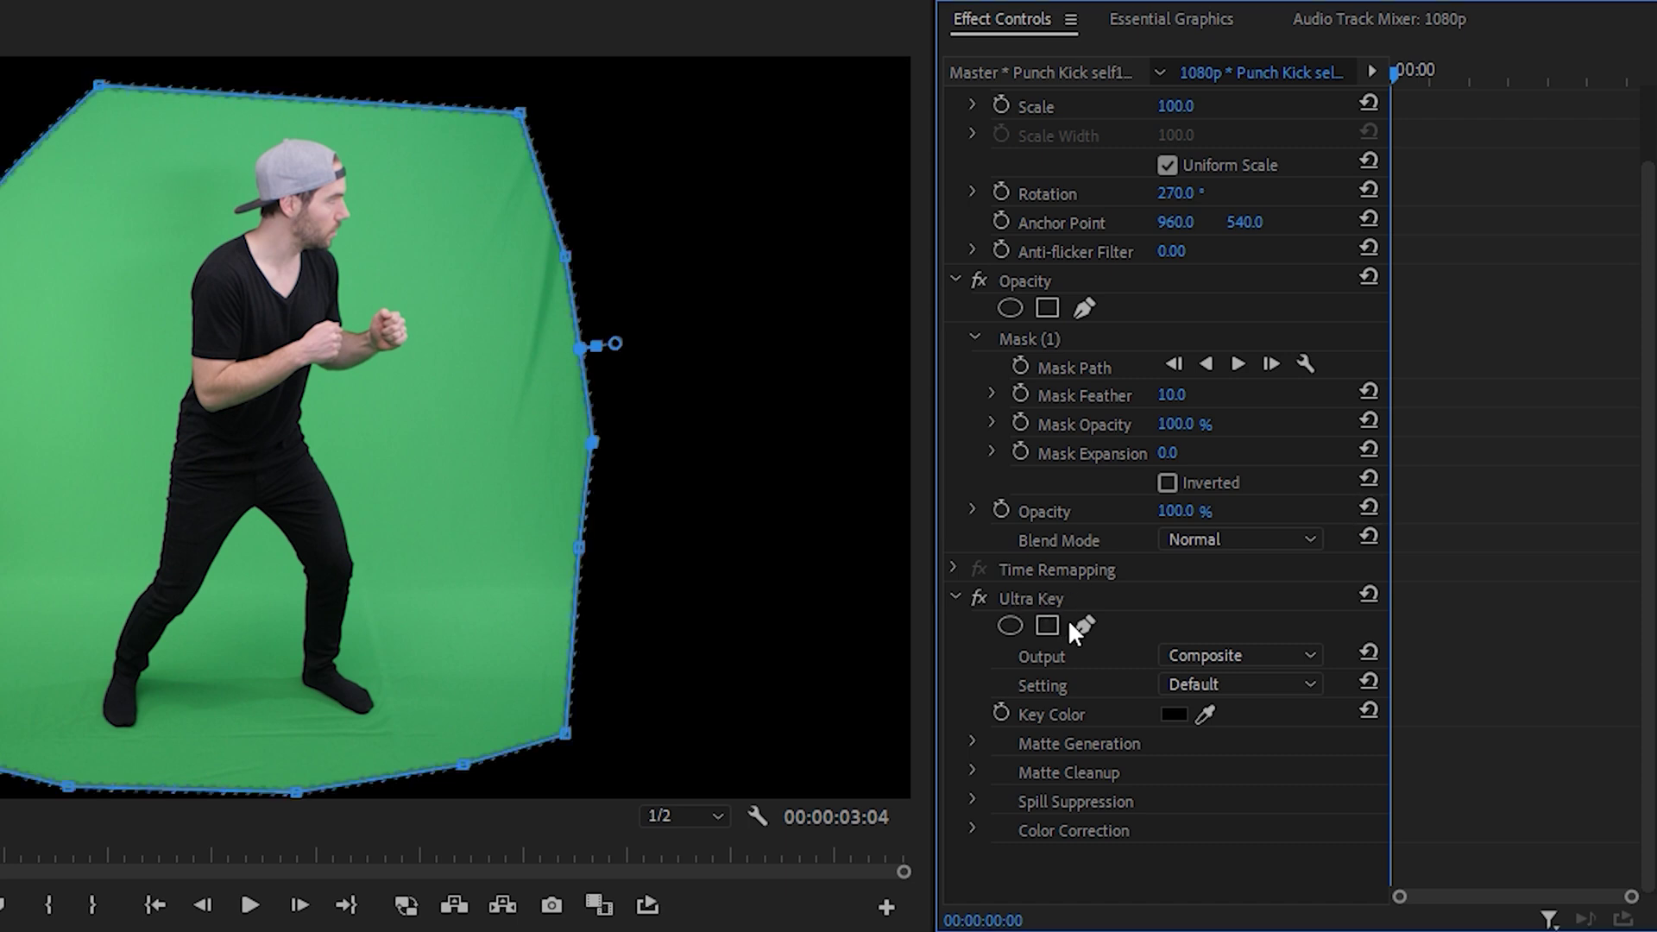
{"action": "left_click", "coordinate": [1205, 717]}
{"action": "left_click", "coordinate": [451, 417]}
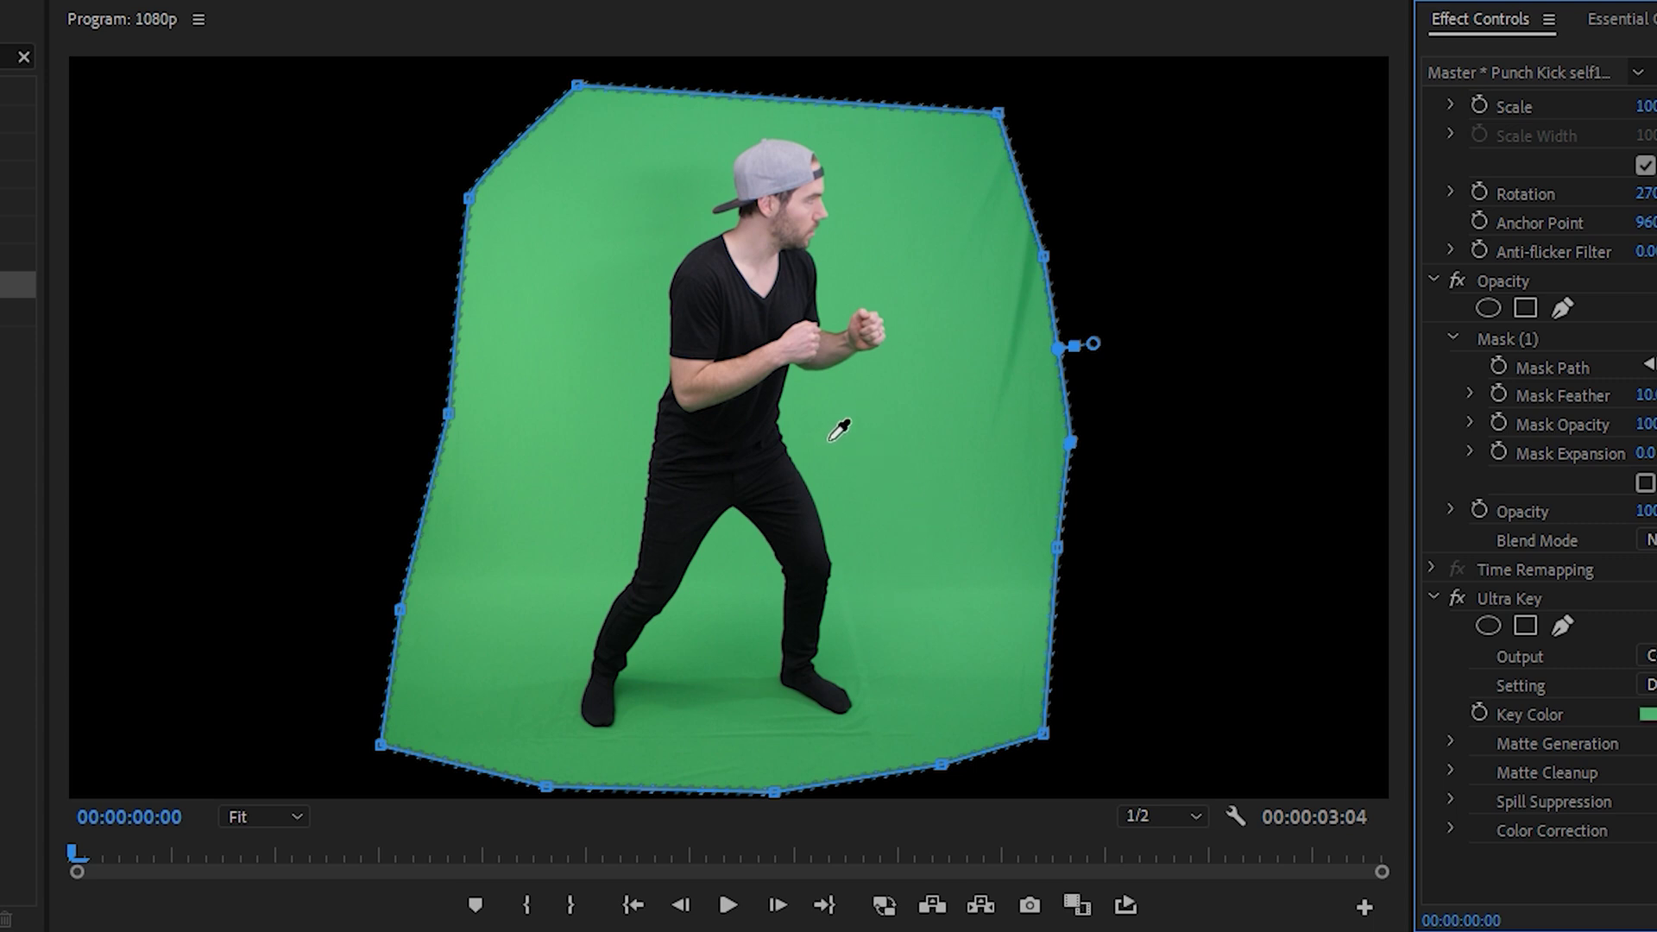
{"action": "left_click", "coordinate": [839, 430]}
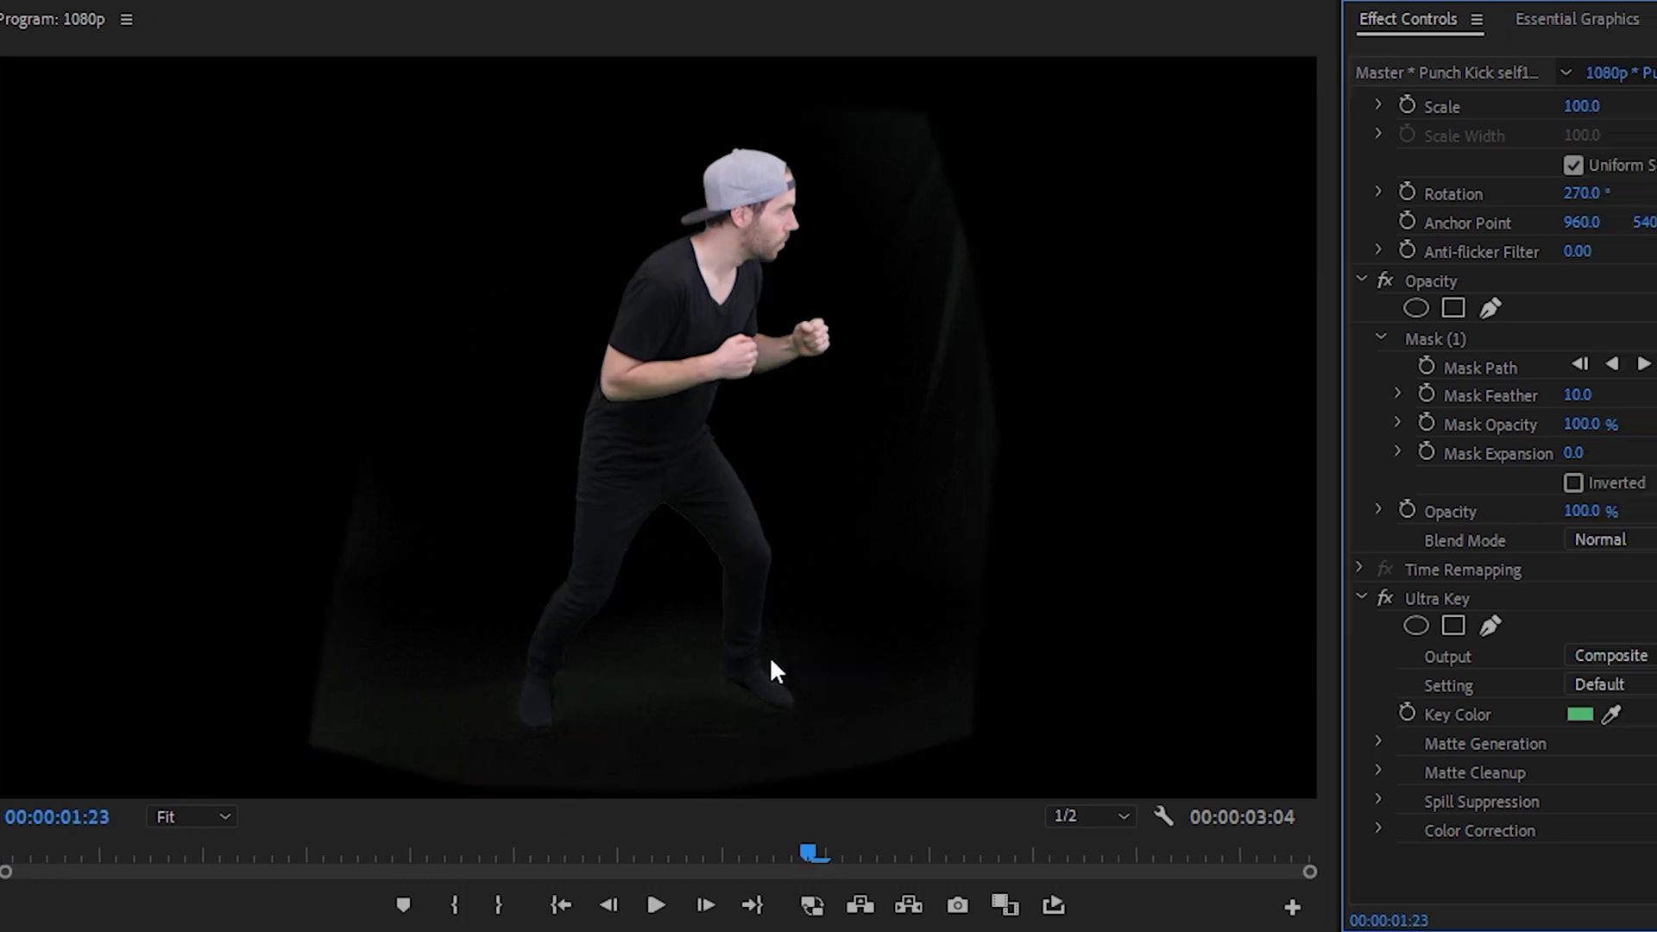
Switch Ultra Key output to Alpha Channel and expand Matte Generation
{"action": "left_click", "coordinate": [1634, 655]}
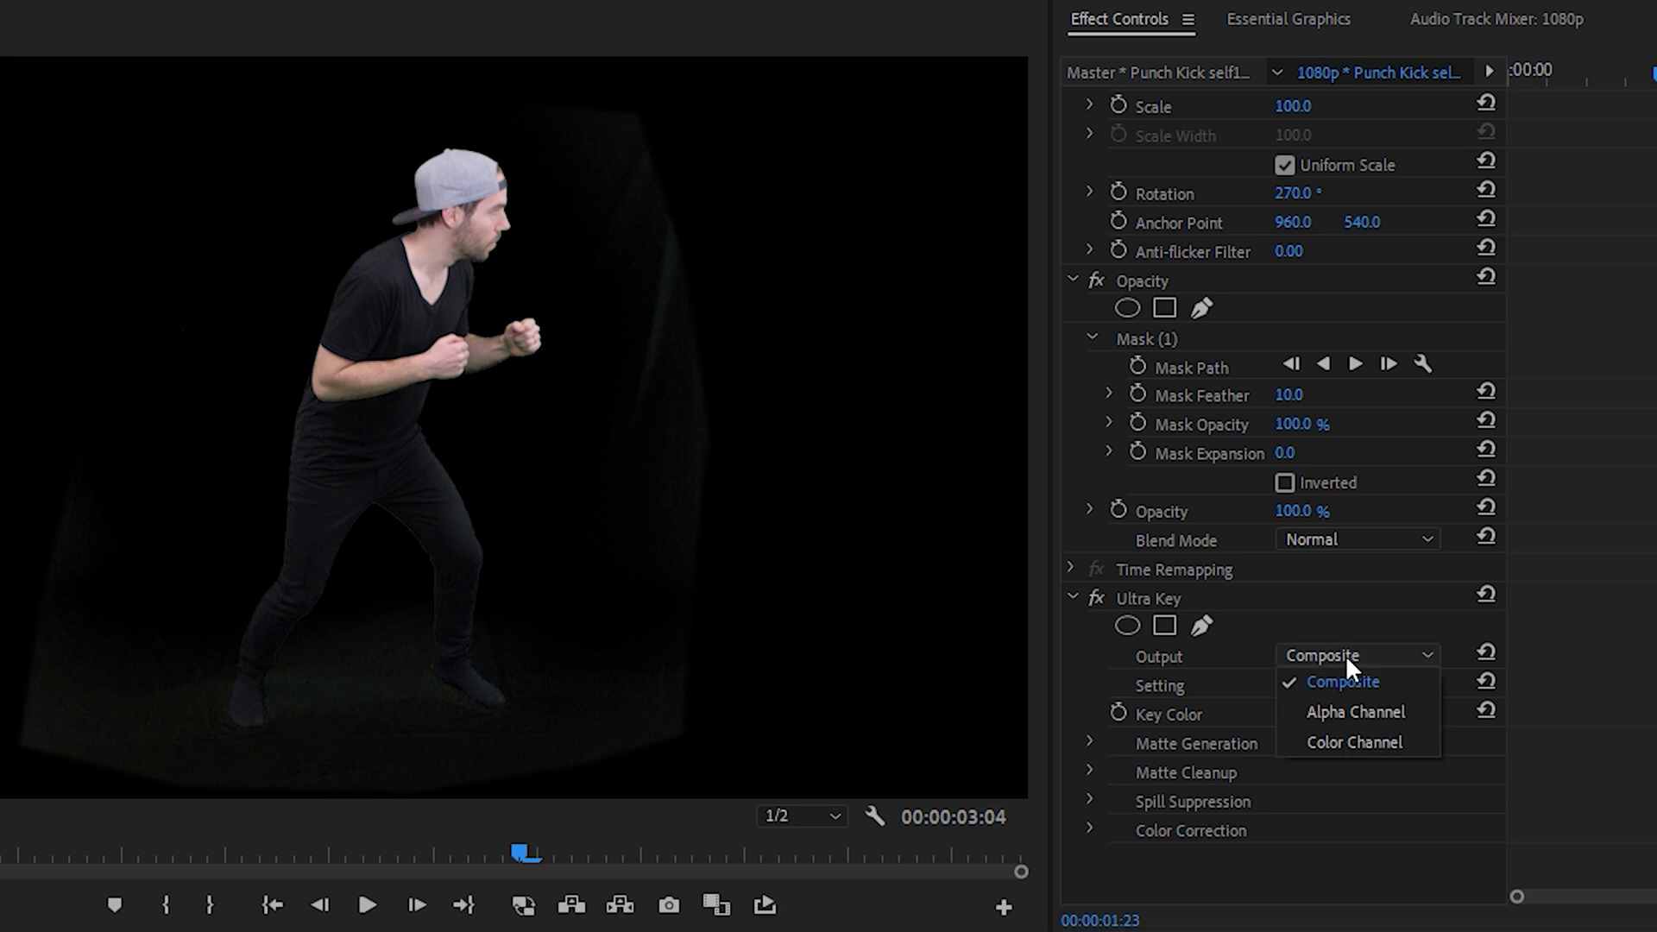
{"action": "left_click", "coordinate": [1350, 711]}
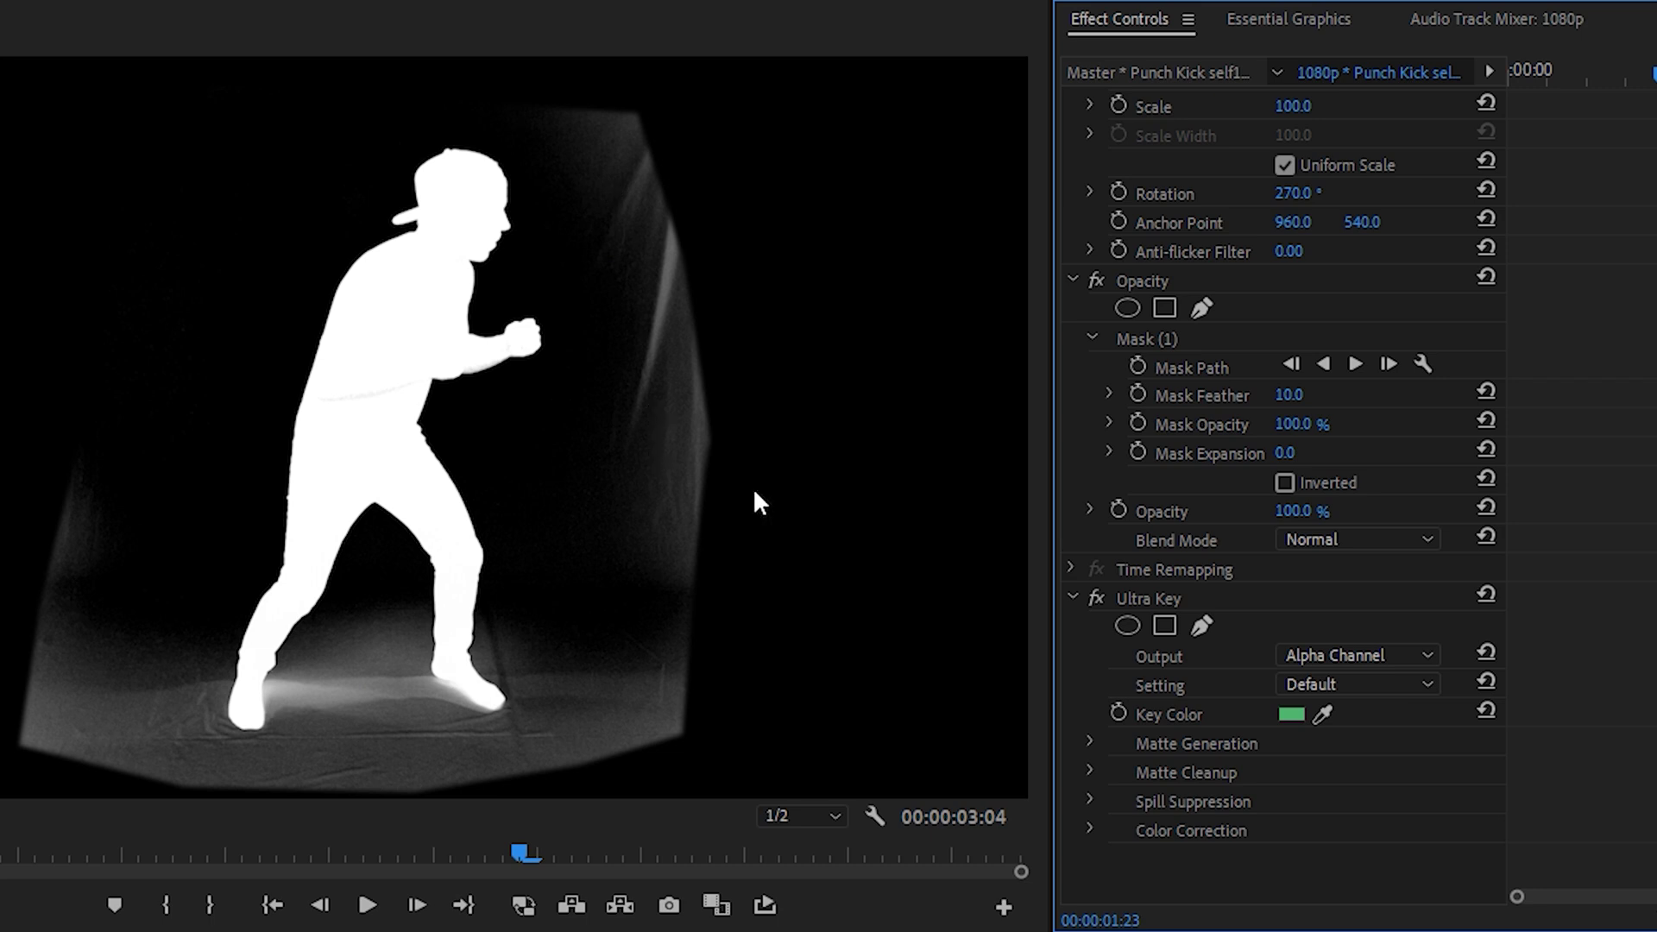
{"action": "left_click", "coordinate": [1089, 742]}
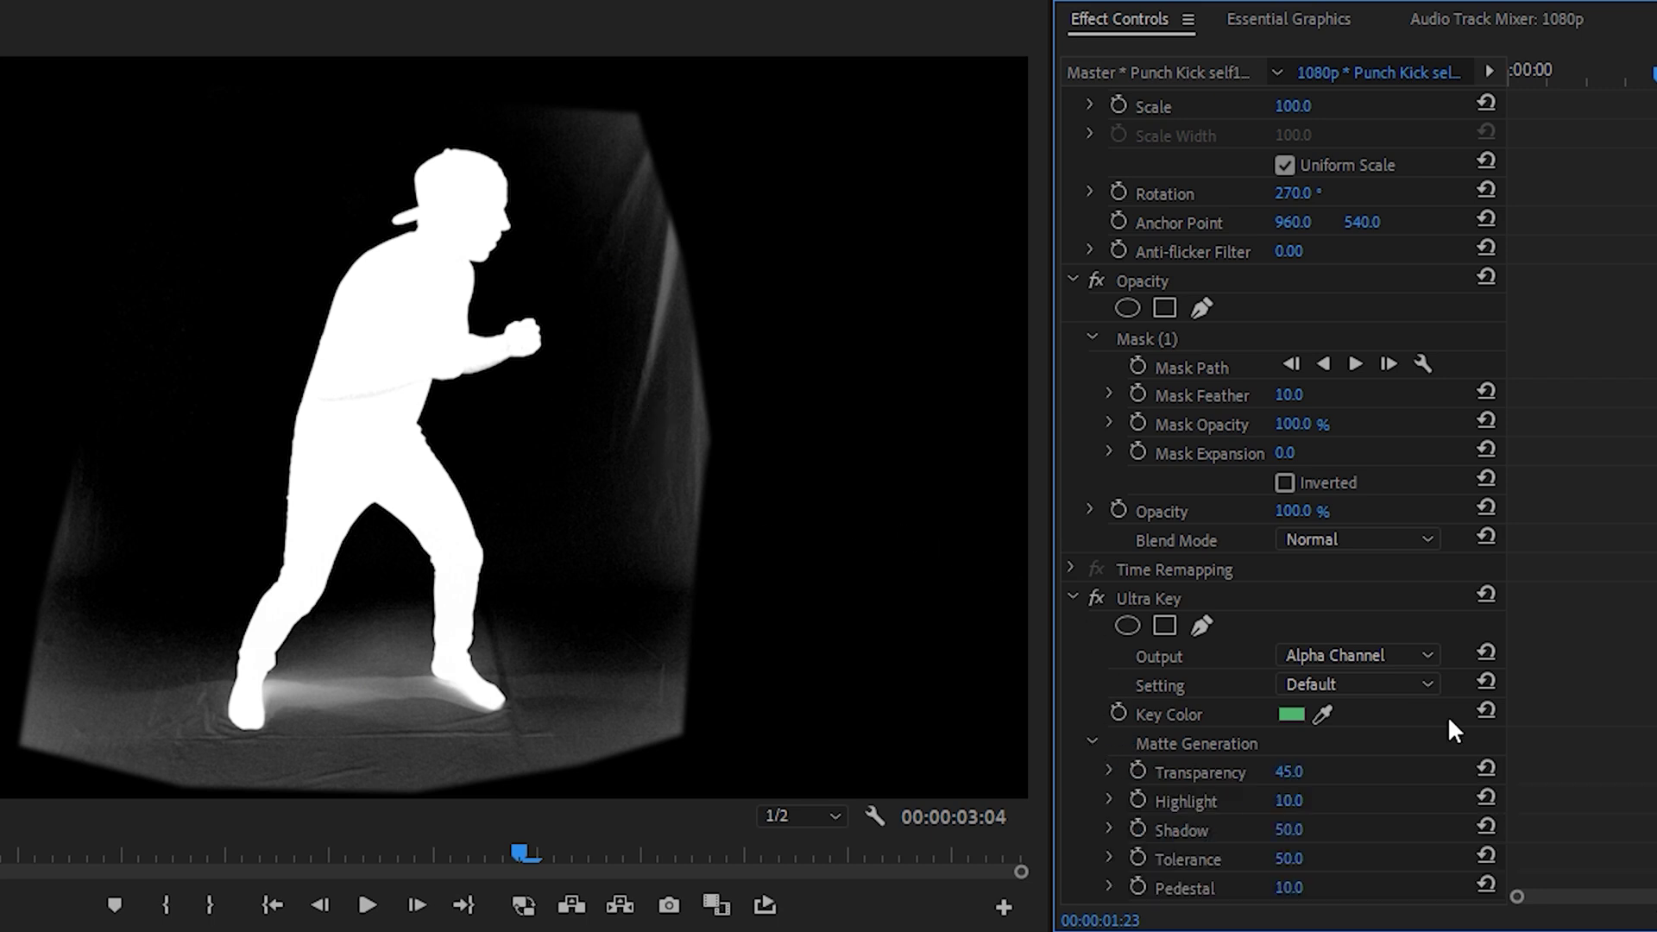
{"action": "scroll", "coordinate": [1458, 716], "scroll_direction": "down", "scroll_amount": 3}
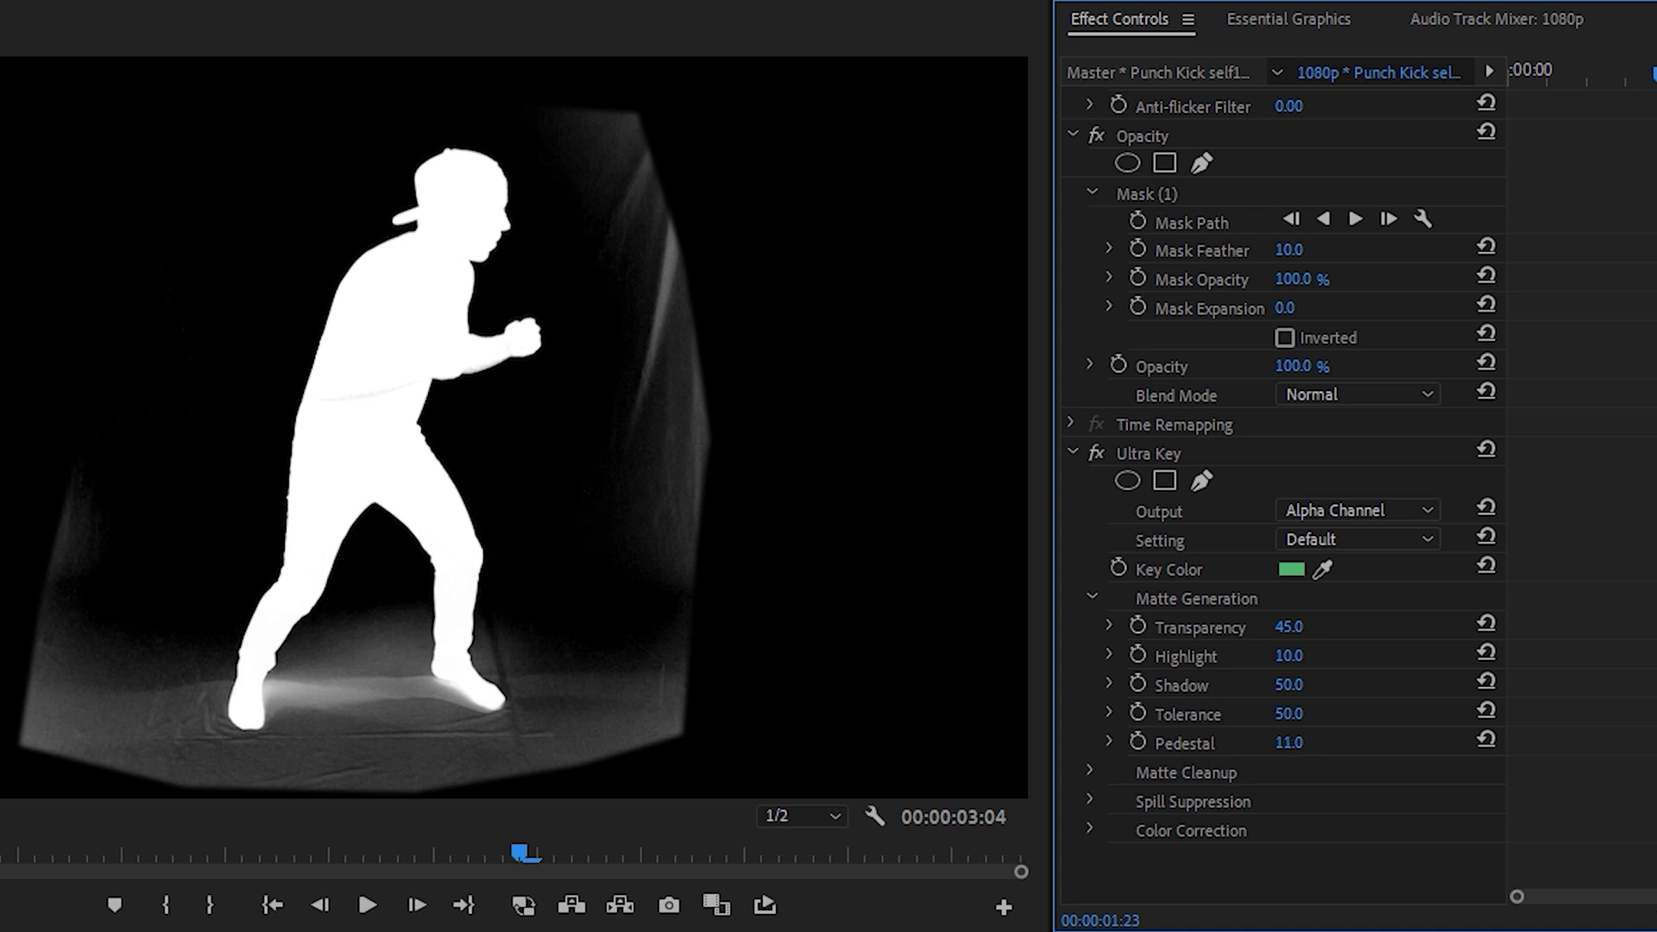
Tune the matte to Transparency 28, Shadow 12, Tolerance 49 and Pedestal 30
{"action": "left_click_drag", "start_coordinate": [1288, 742], "coordinate": [1297, 751]}
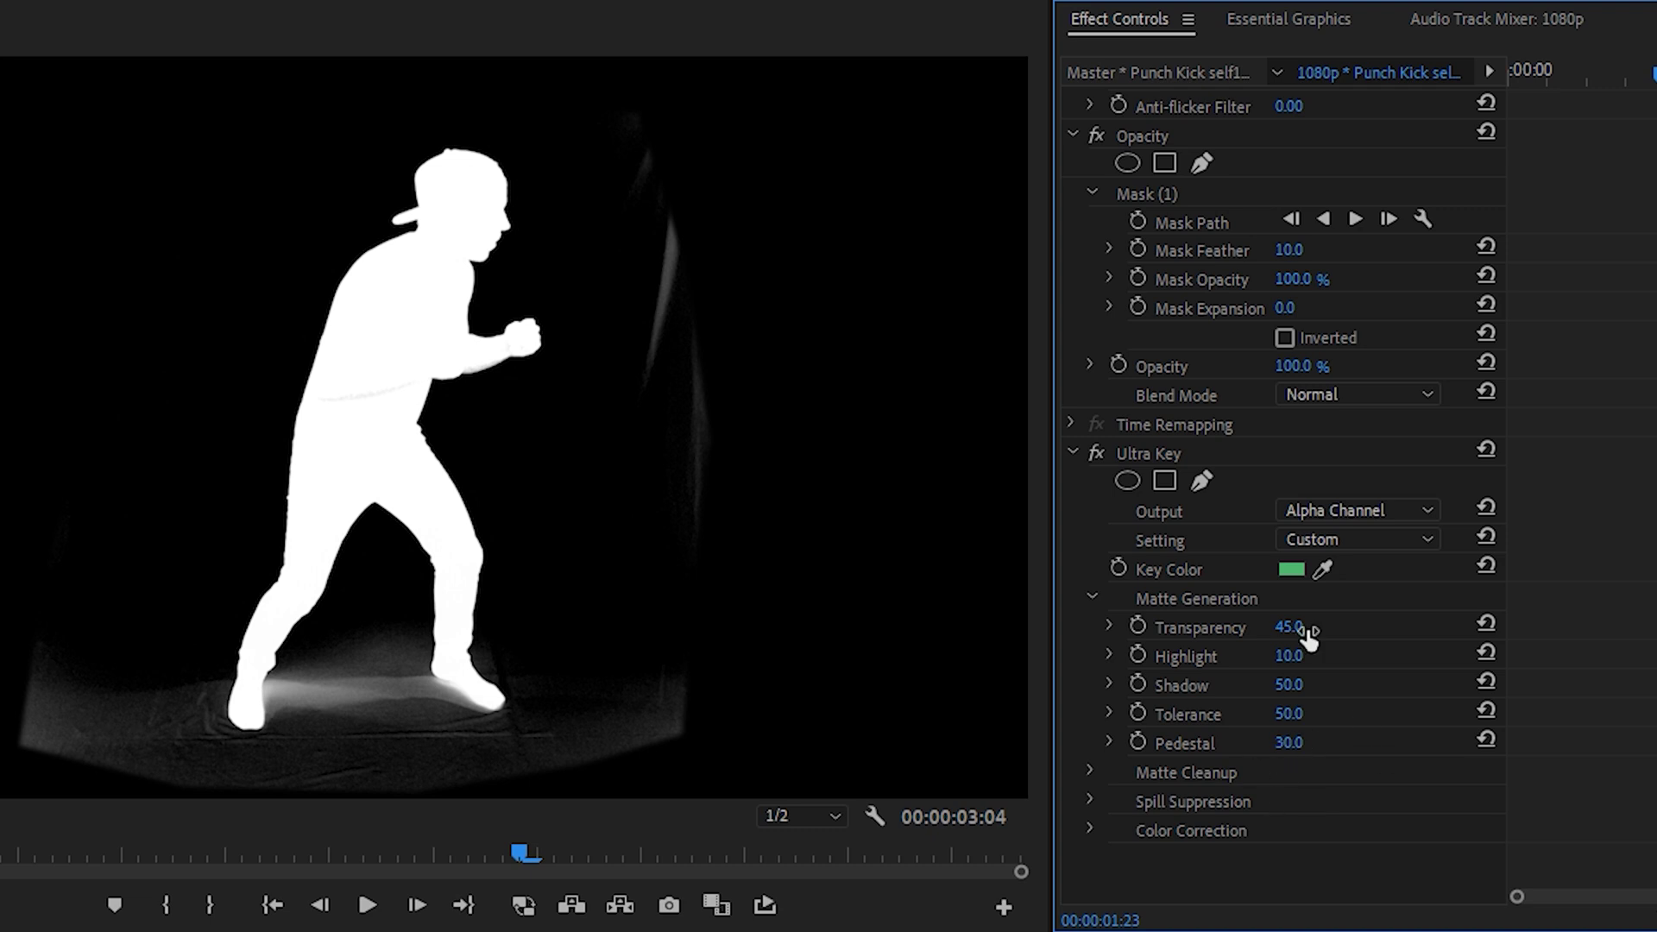
{"action": "mouse_move", "coordinate": [1288, 627]}
{"action": "left_mouse_down"}
{"action": "mouse_move", "coordinate": [1321, 626]}
{"action": "mouse_move", "coordinate": [1285, 626]}
{"action": "left_mouse_up"}
{"action": "mouse_move", "coordinate": [1289, 685]}
{"action": "left_mouse_down"}
{"action": "mouse_move", "coordinate": [1258, 684]}
{"action": "mouse_move", "coordinate": [1292, 713]}
{"action": "left_mouse_up"}
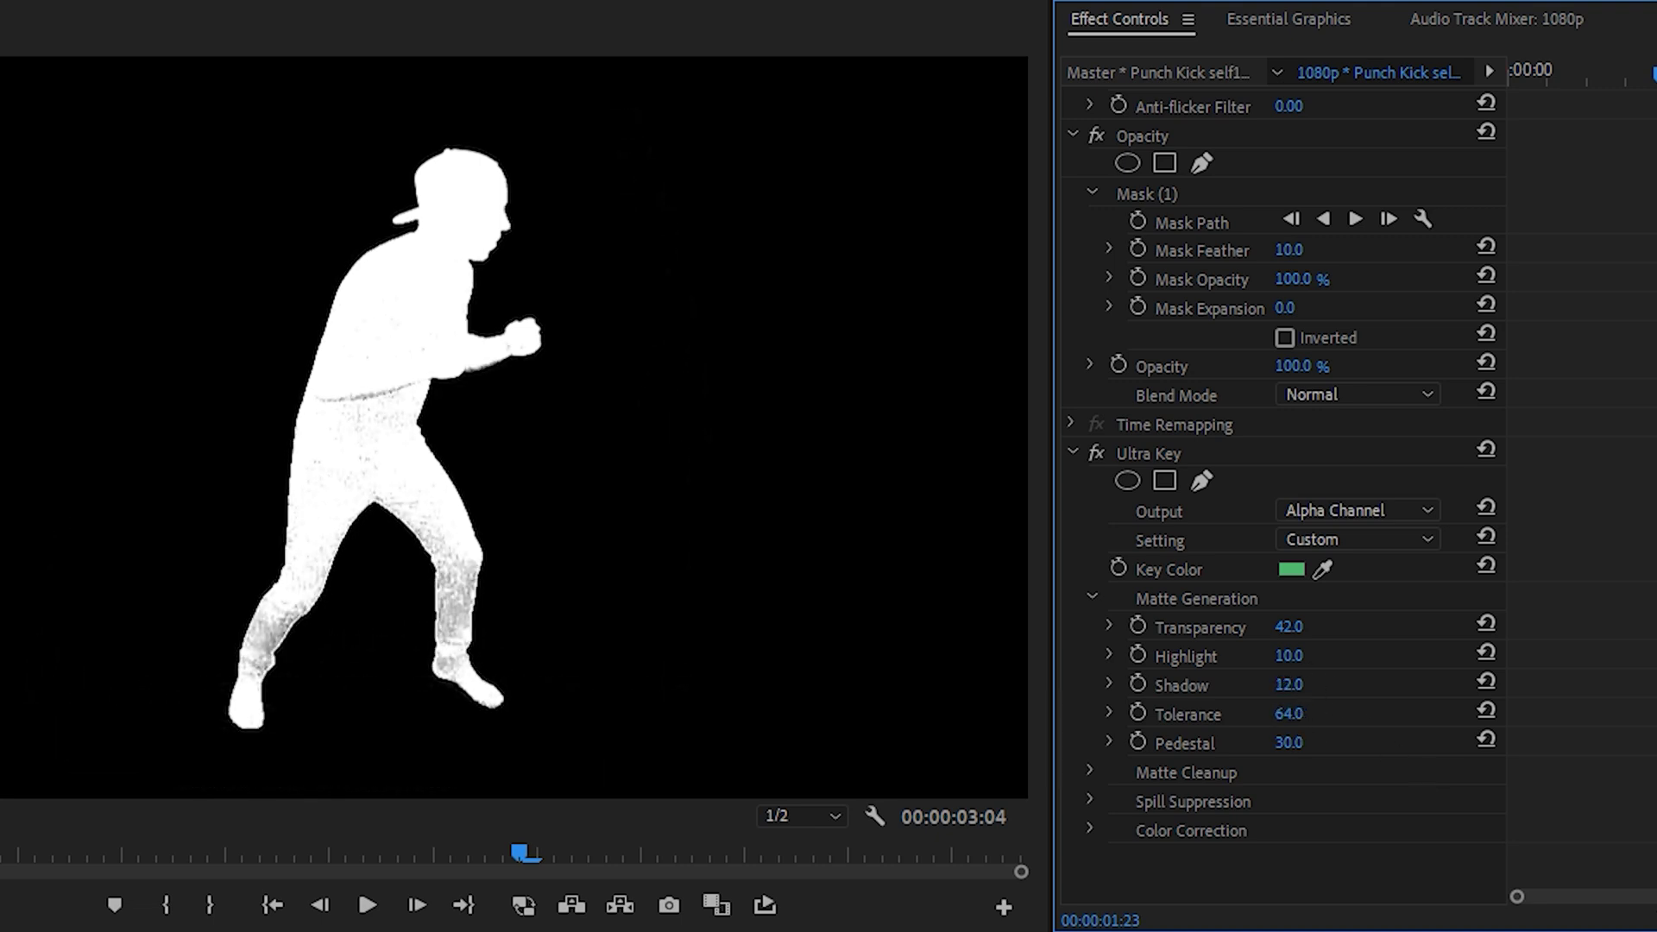
{"action": "left_click_drag", "start_coordinate": [1289, 713], "coordinate": [1460, 708]}
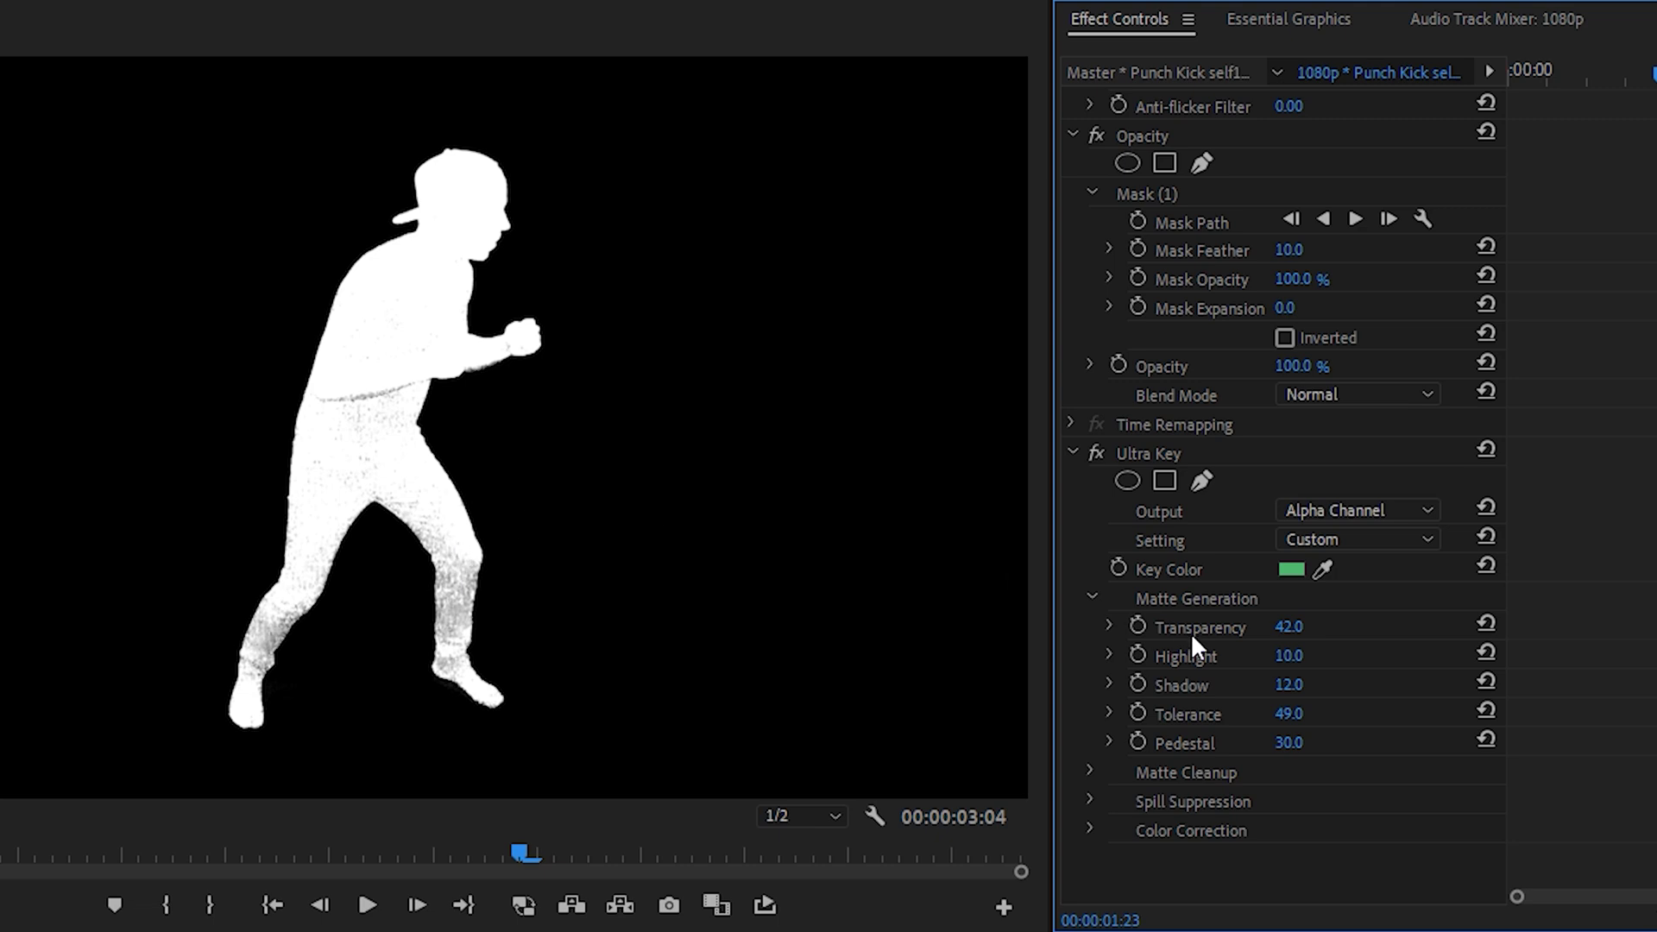
{"action": "mouse_move", "coordinate": [1285, 635]}
{"action": "left_mouse_down"}
{"action": "mouse_move", "coordinate": [1274, 626]}
{"action": "mouse_move", "coordinate": [1294, 627]}
{"action": "left_mouse_up"}
Return Ultra Key output to Composite and raise Matte Cleanup Soften to 5
{"action": "left_click", "coordinate": [1307, 510]}
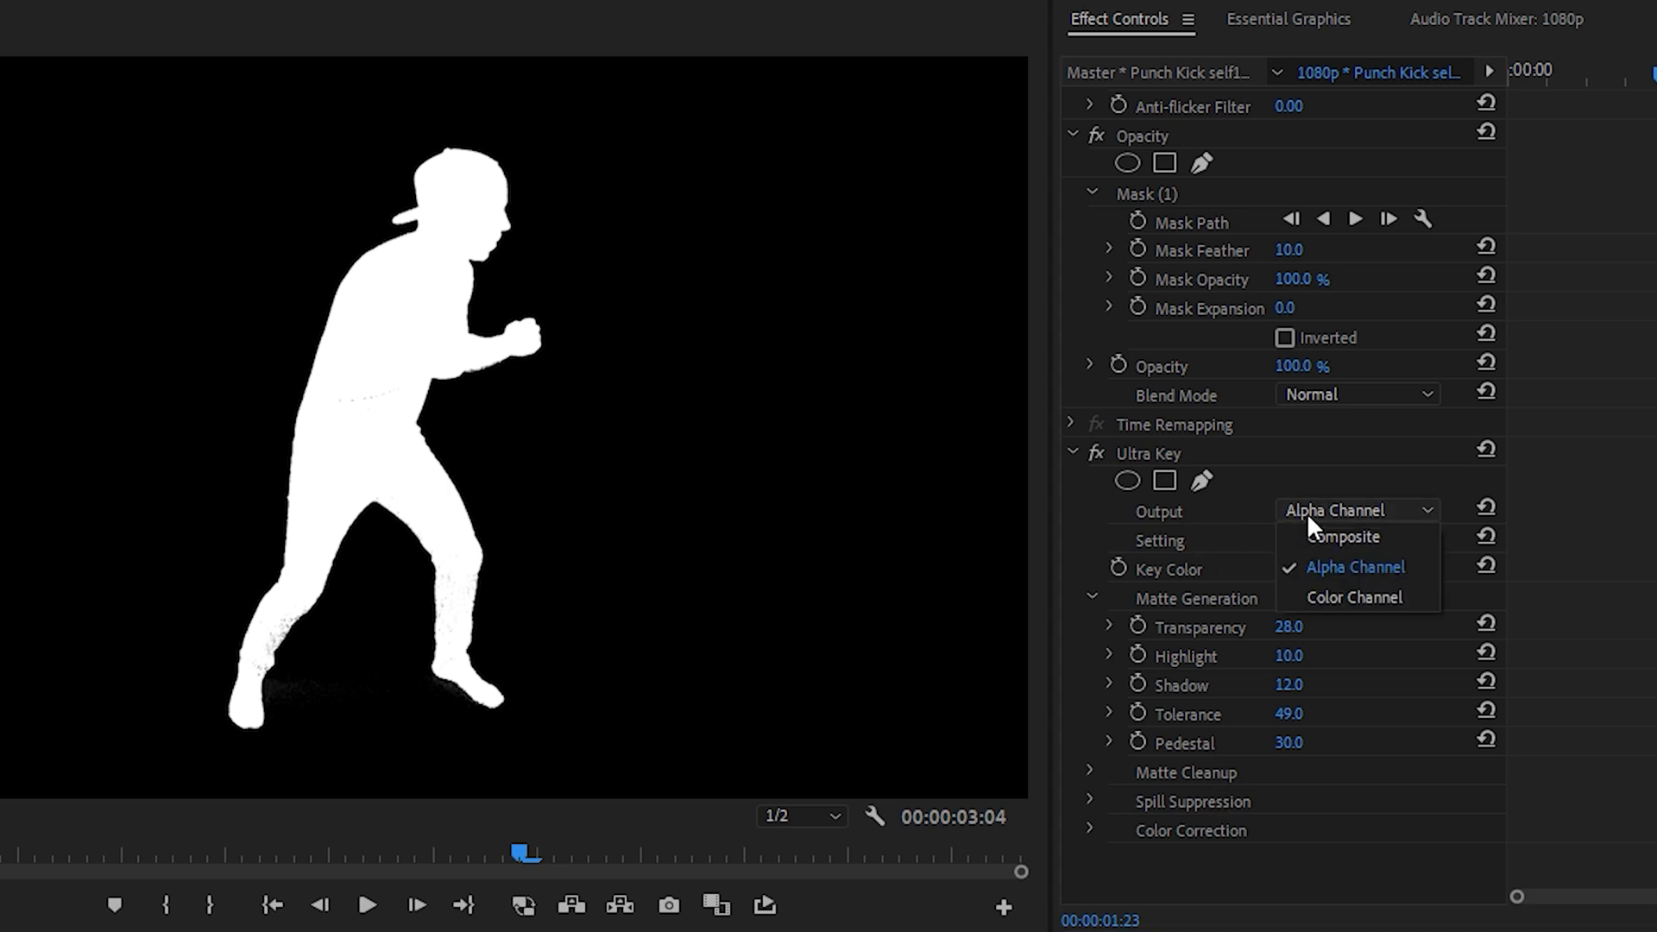
{"action": "left_click", "coordinate": [1327, 536]}
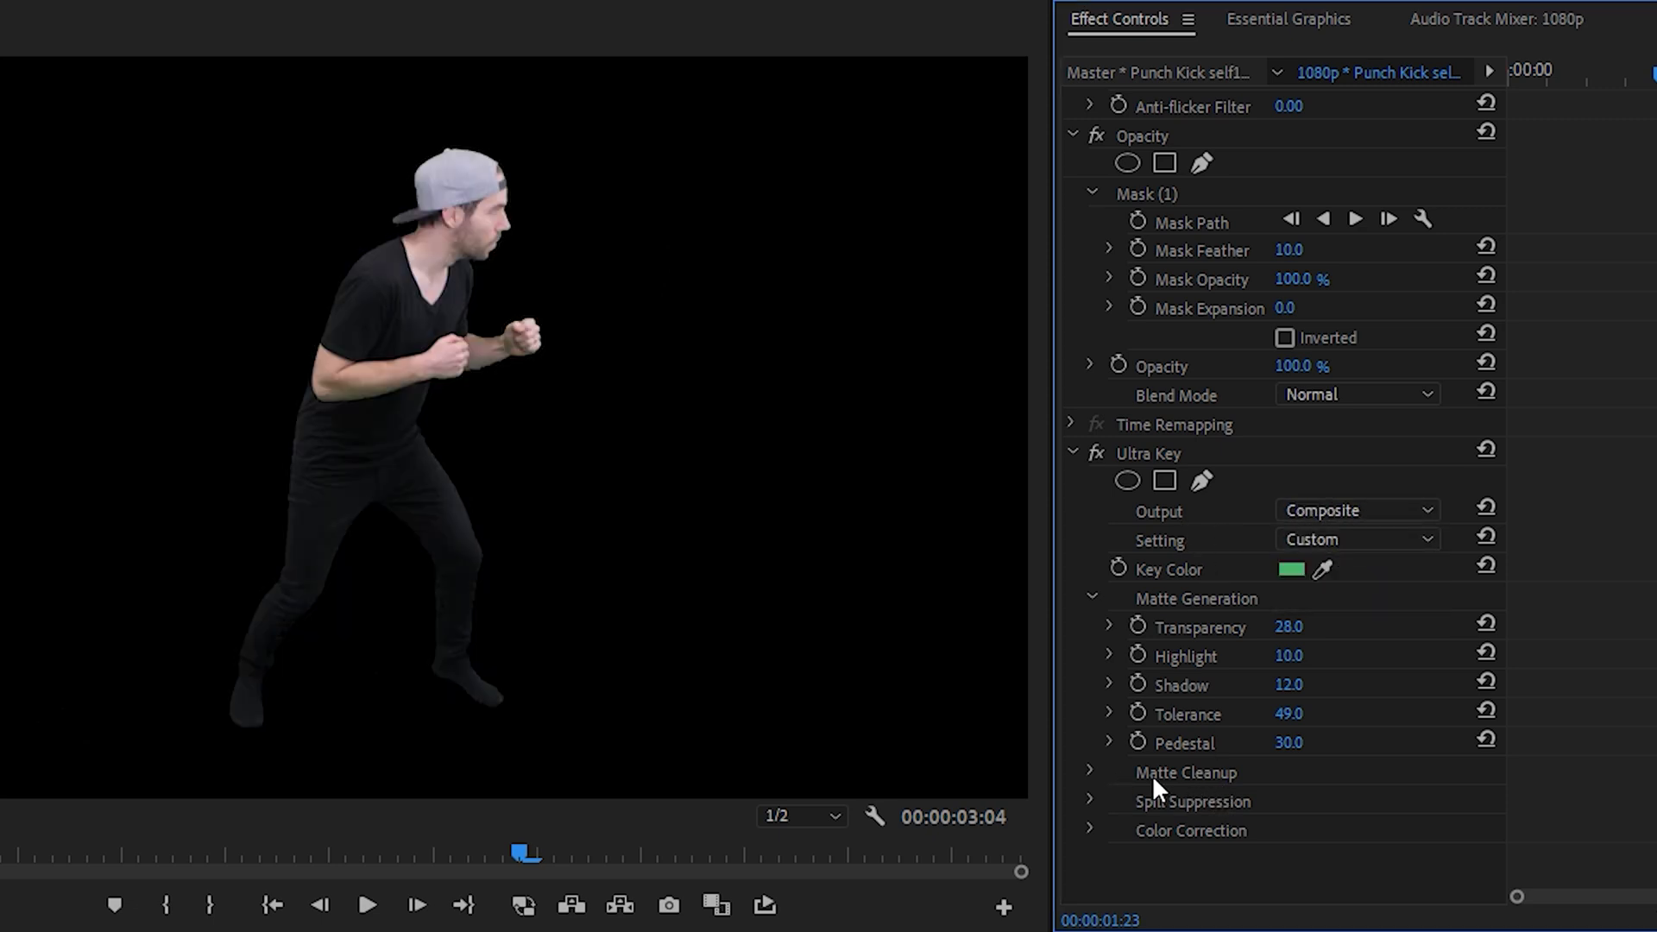
{"action": "left_click", "coordinate": [1090, 770]}
{"action": "scroll", "coordinate": [1410, 723], "scroll_direction": "down", "scroll_amount": 4}
{"action": "left_click_drag", "start_coordinate": [1291, 715], "coordinate": [1298, 714]}
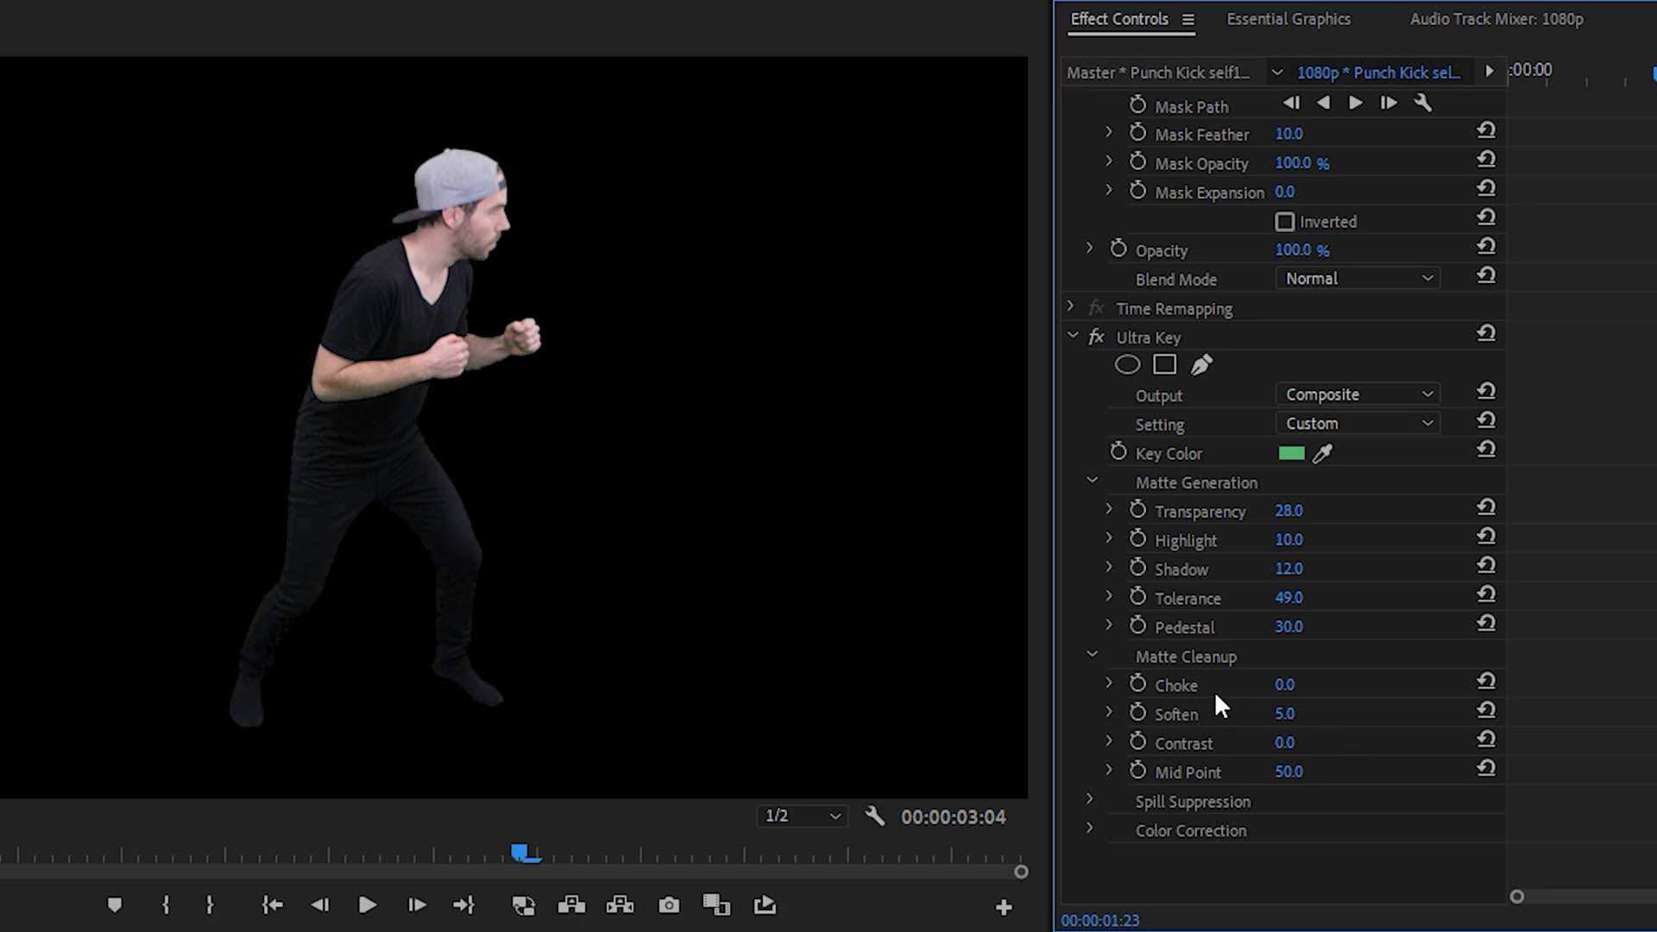
Set Matte Cleanup Choke to 0.5 and expand Spill Suppression
{"action": "left_click", "coordinate": [1284, 684]}
{"action": "key", "text": "BackSpace"}
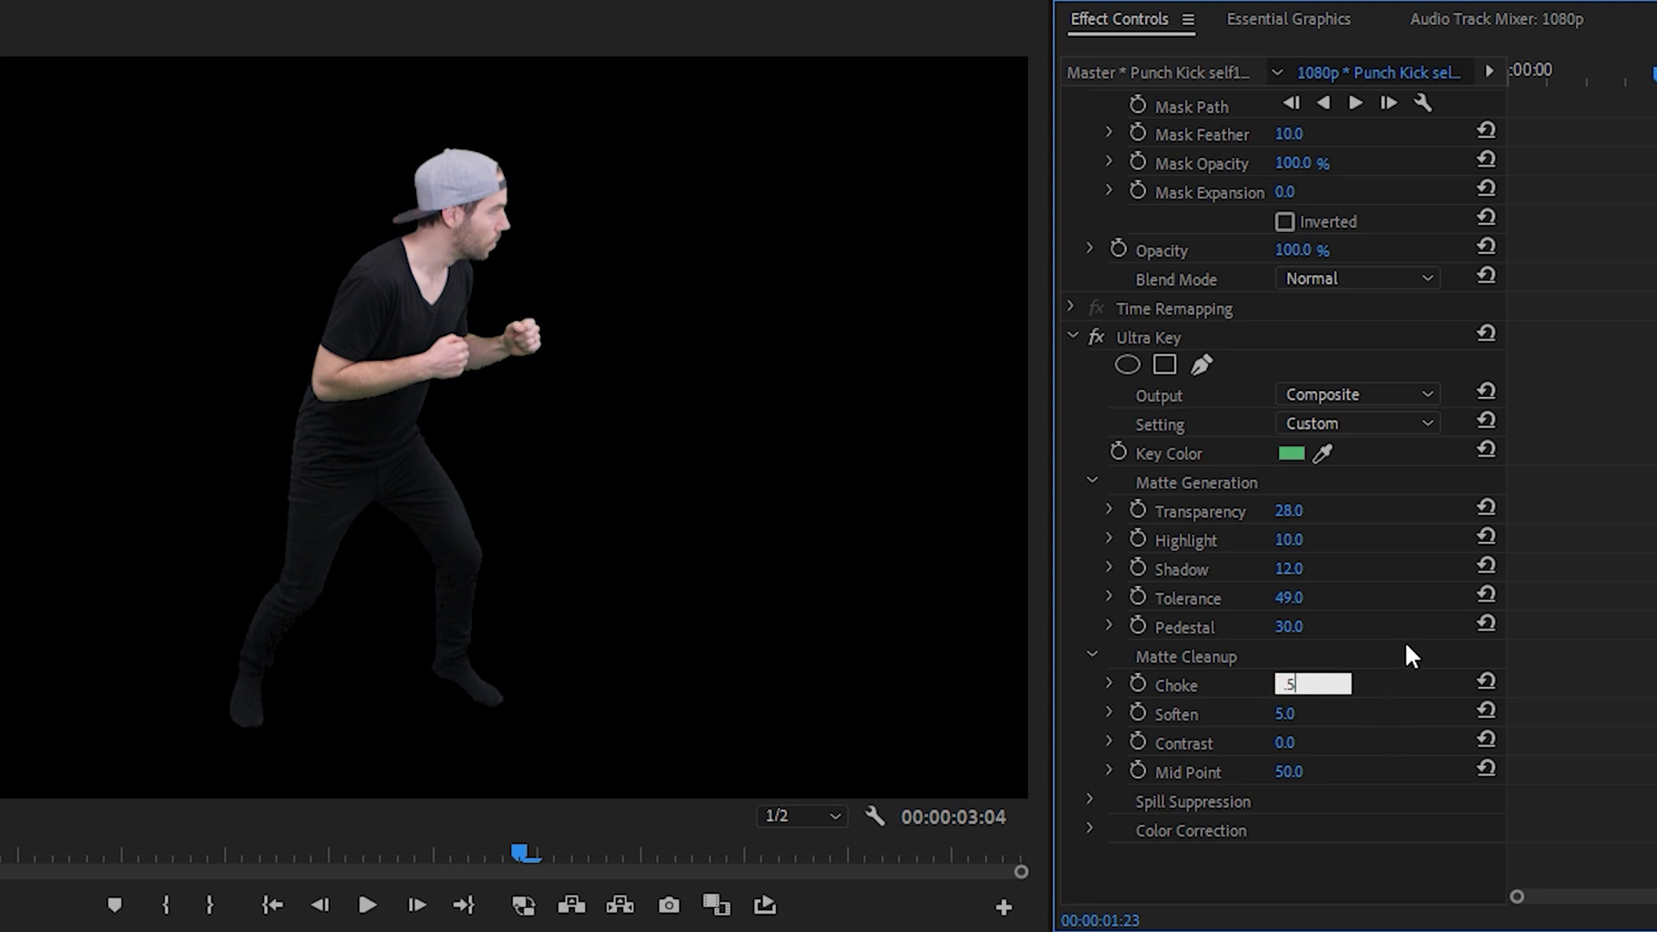
{"action": "key", "text": "Return"}
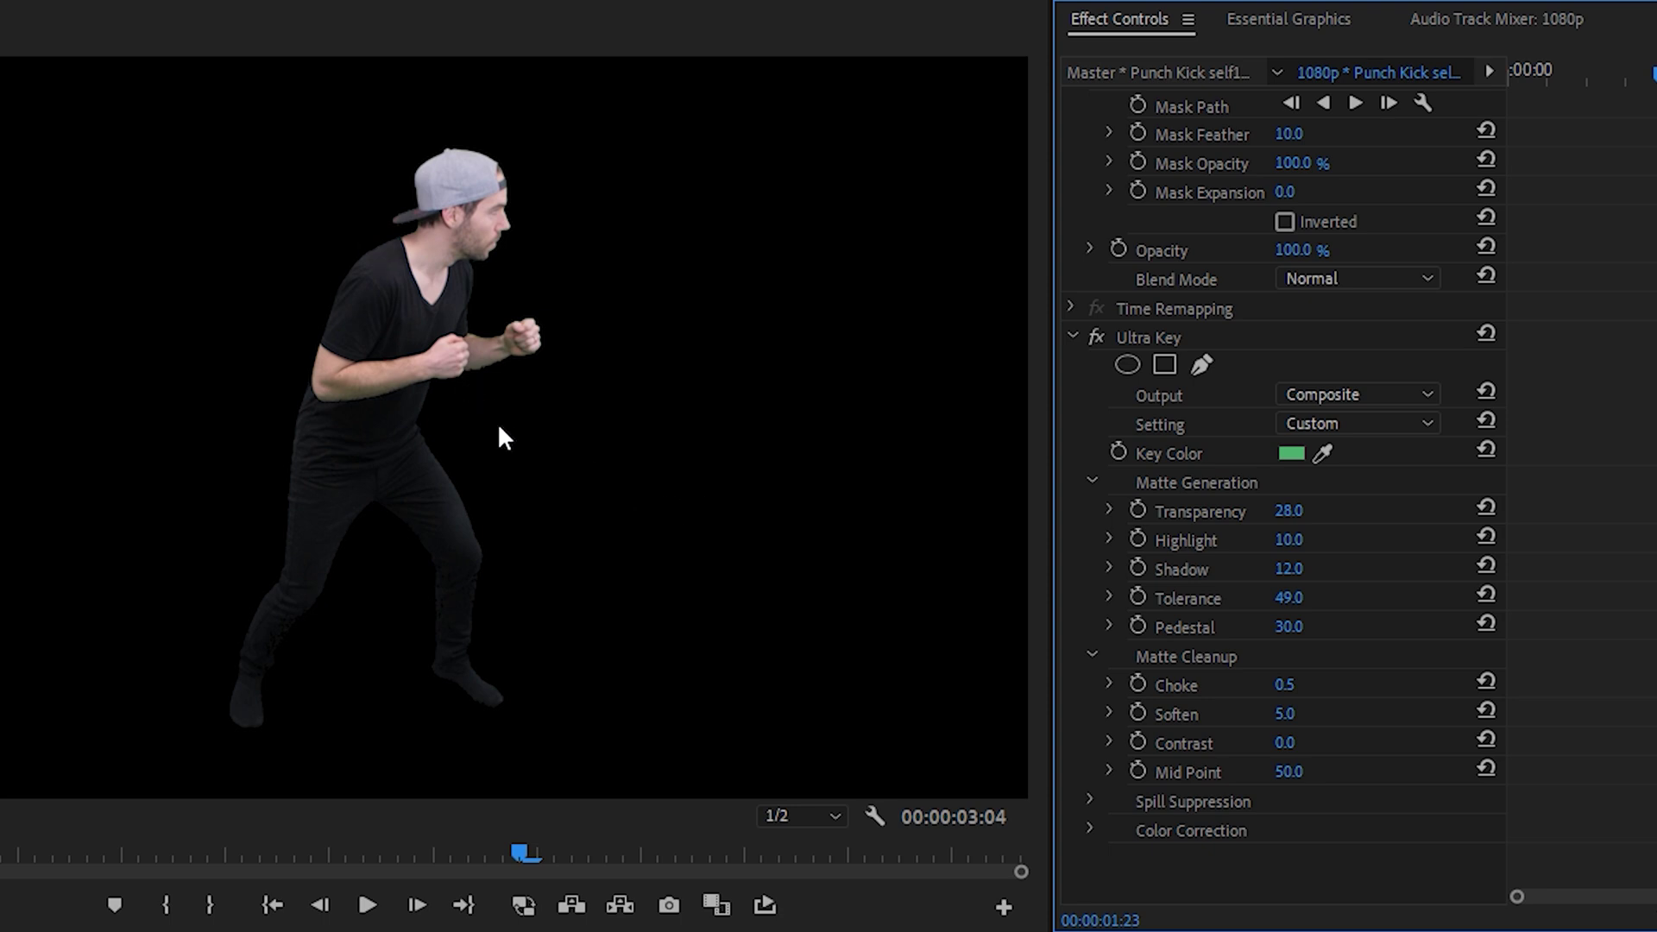
{"action": "left_click", "coordinate": [1090, 801]}
Set Spill Suppression Spill to 75 after trying 100
{"action": "scroll", "coordinate": [1365, 720], "scroll_direction": "down", "scroll_amount": 2}
{"action": "left_click", "coordinate": [1303, 770]}
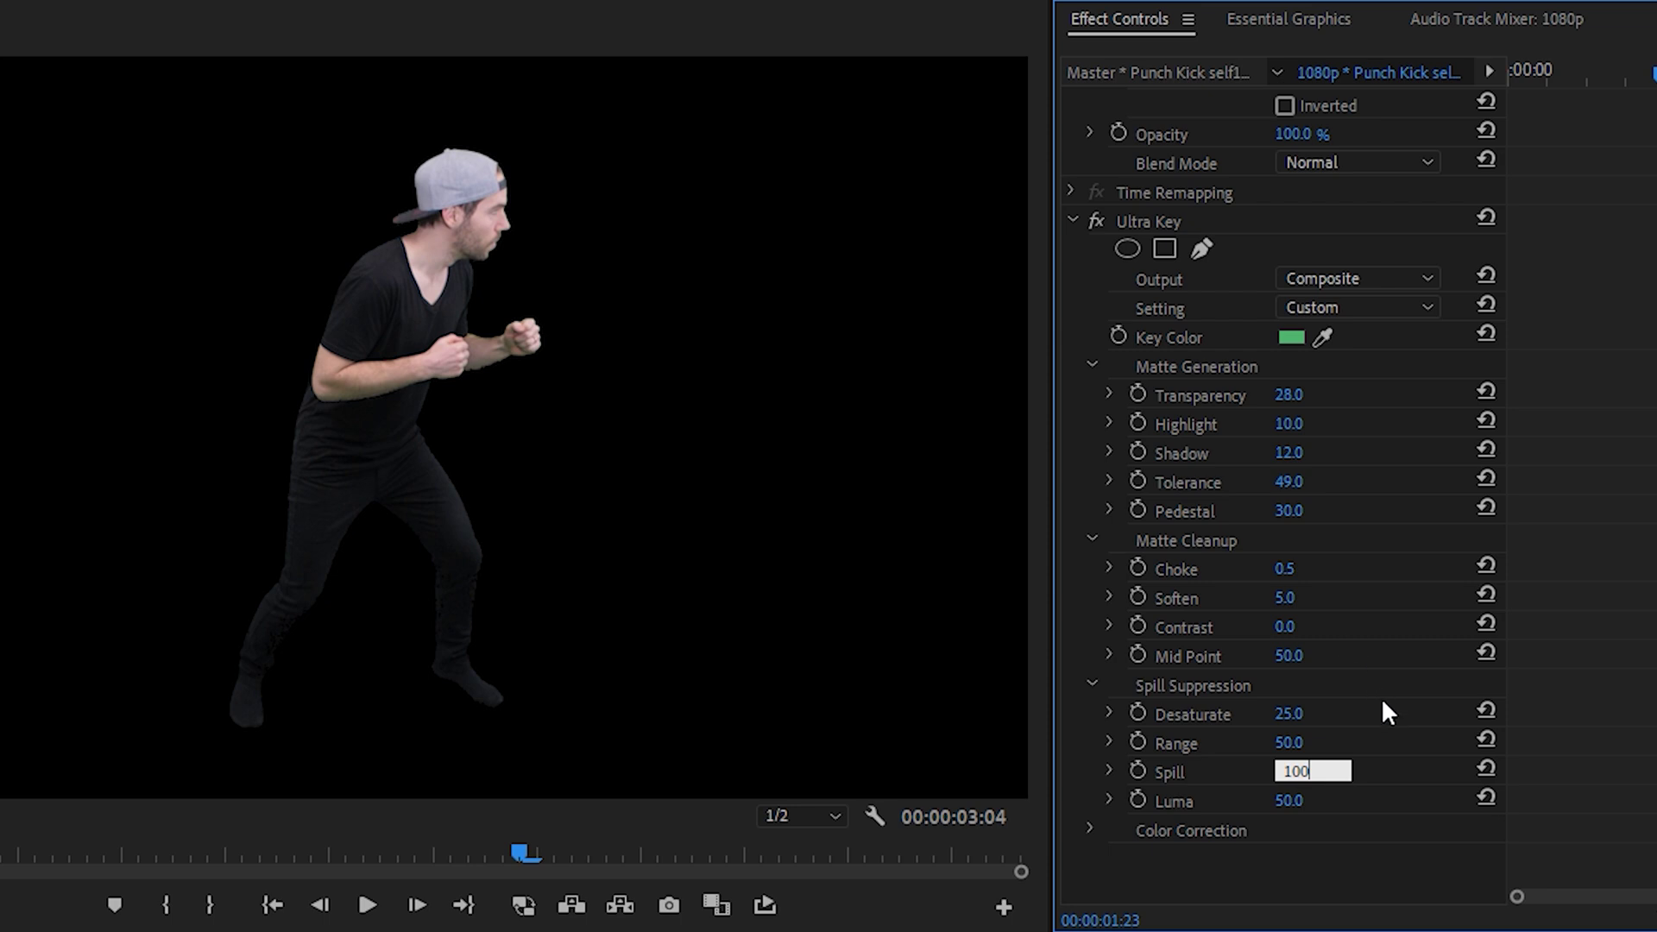
{"action": "key", "text": "Return"}
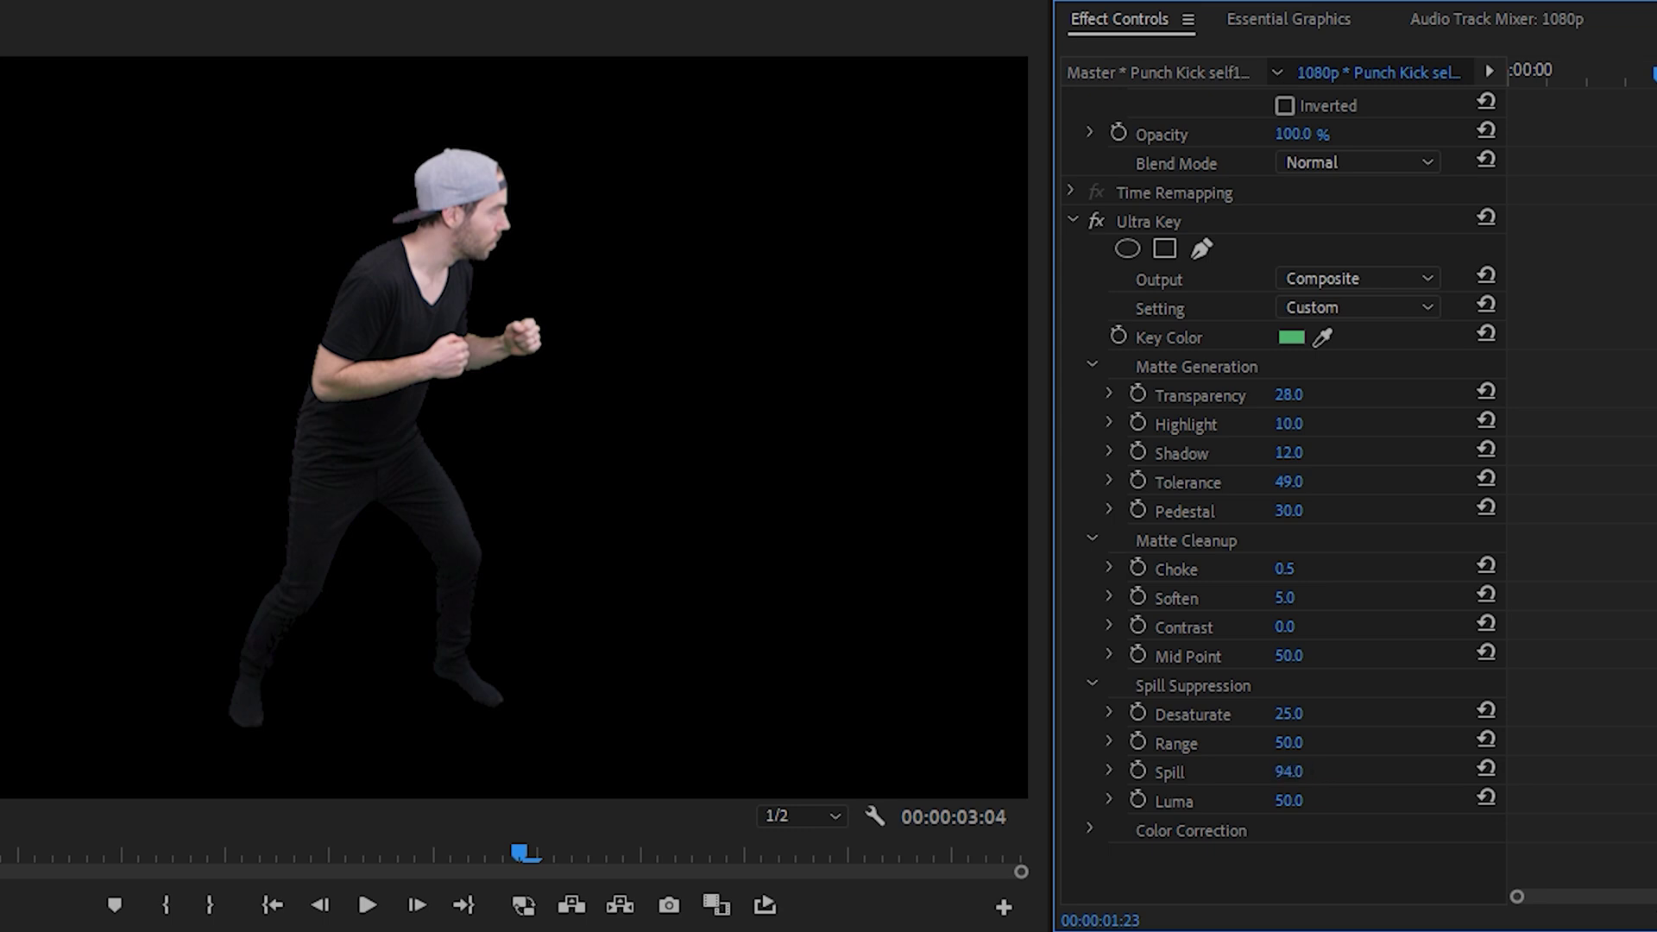
{"action": "left_click_drag", "start_coordinate": [1286, 771], "coordinate": [1313, 769]}
{"action": "left_click", "coordinate": [1284, 771]}
{"action": "type", "text": "75"}
{"action": "key", "text": "Return"}
Import Fight Myself Background RAW.mov into the Project panel
{"action": "left_click", "coordinate": [1089, 828]}
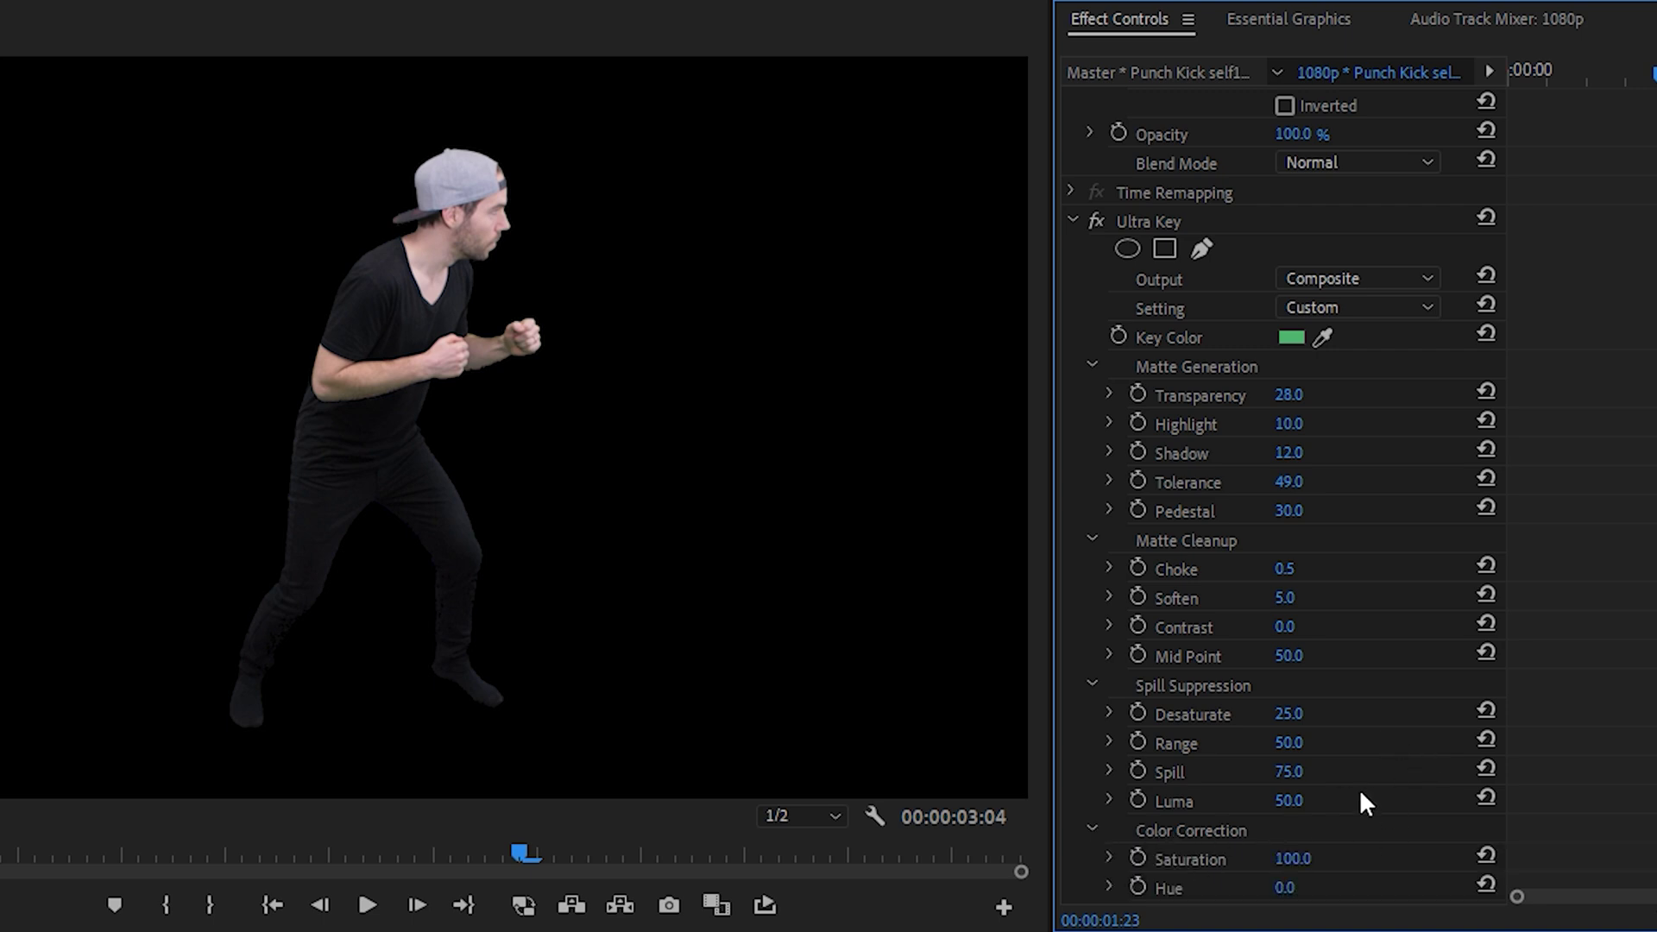
{"action": "scroll", "coordinate": [1359, 789], "scroll_direction": "down", "scroll_amount": 2}
{"action": "scroll", "coordinate": [1100, 742], "scroll_direction": "up", "scroll_amount": 3}
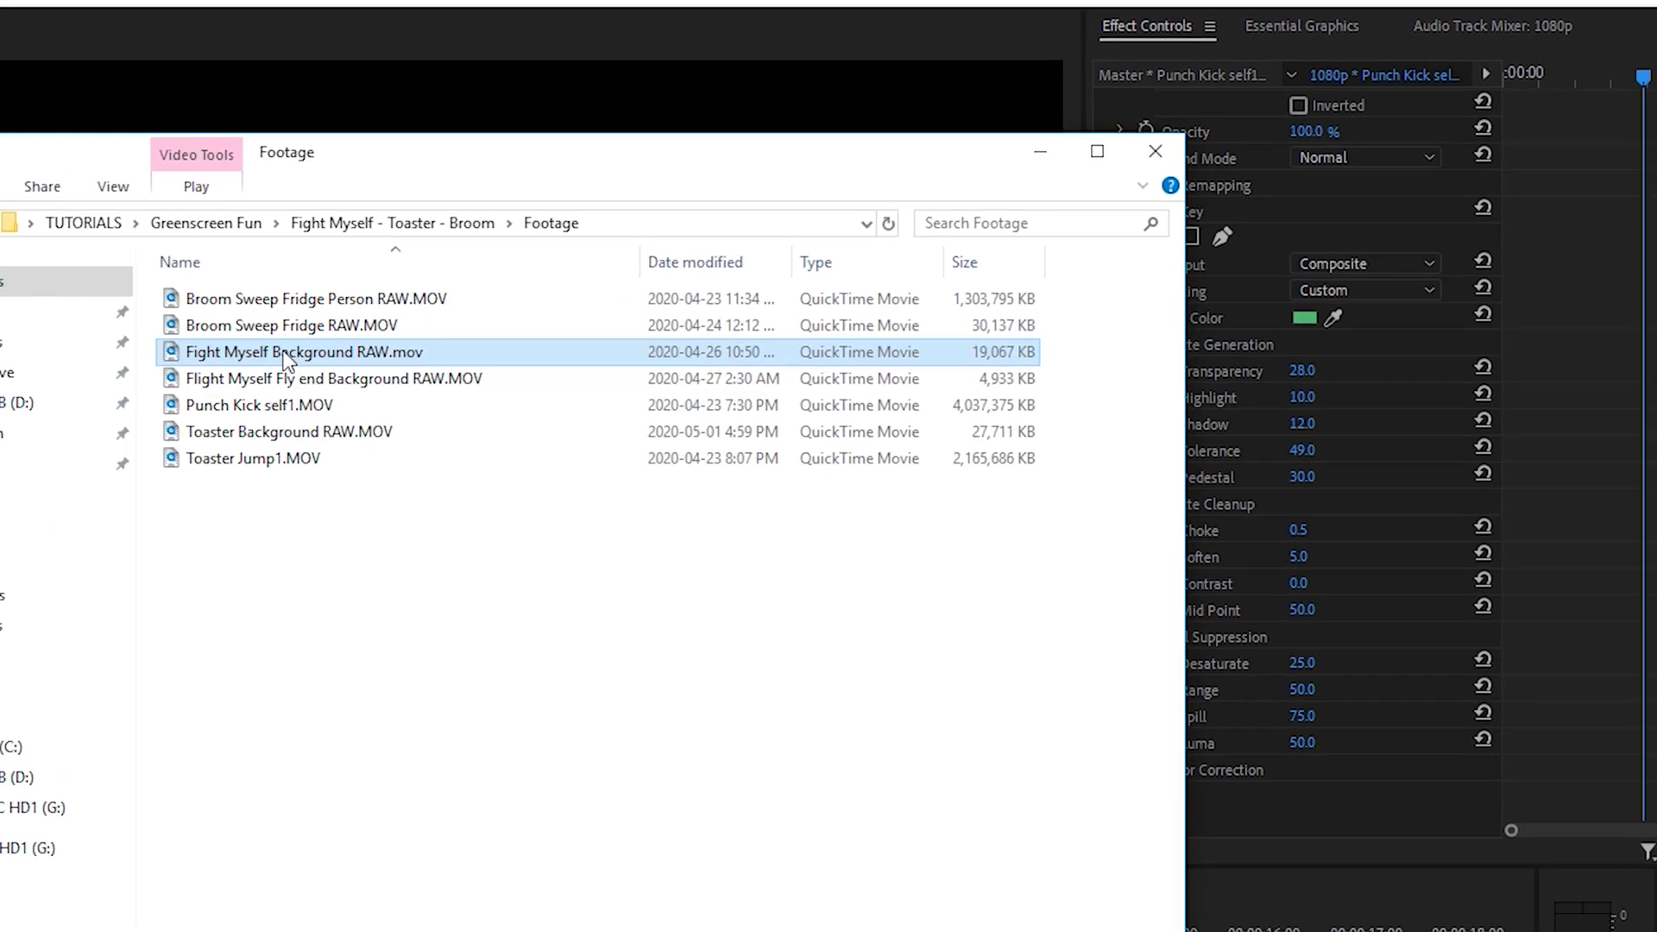
{"action": "left_click", "coordinate": [86, 209]}
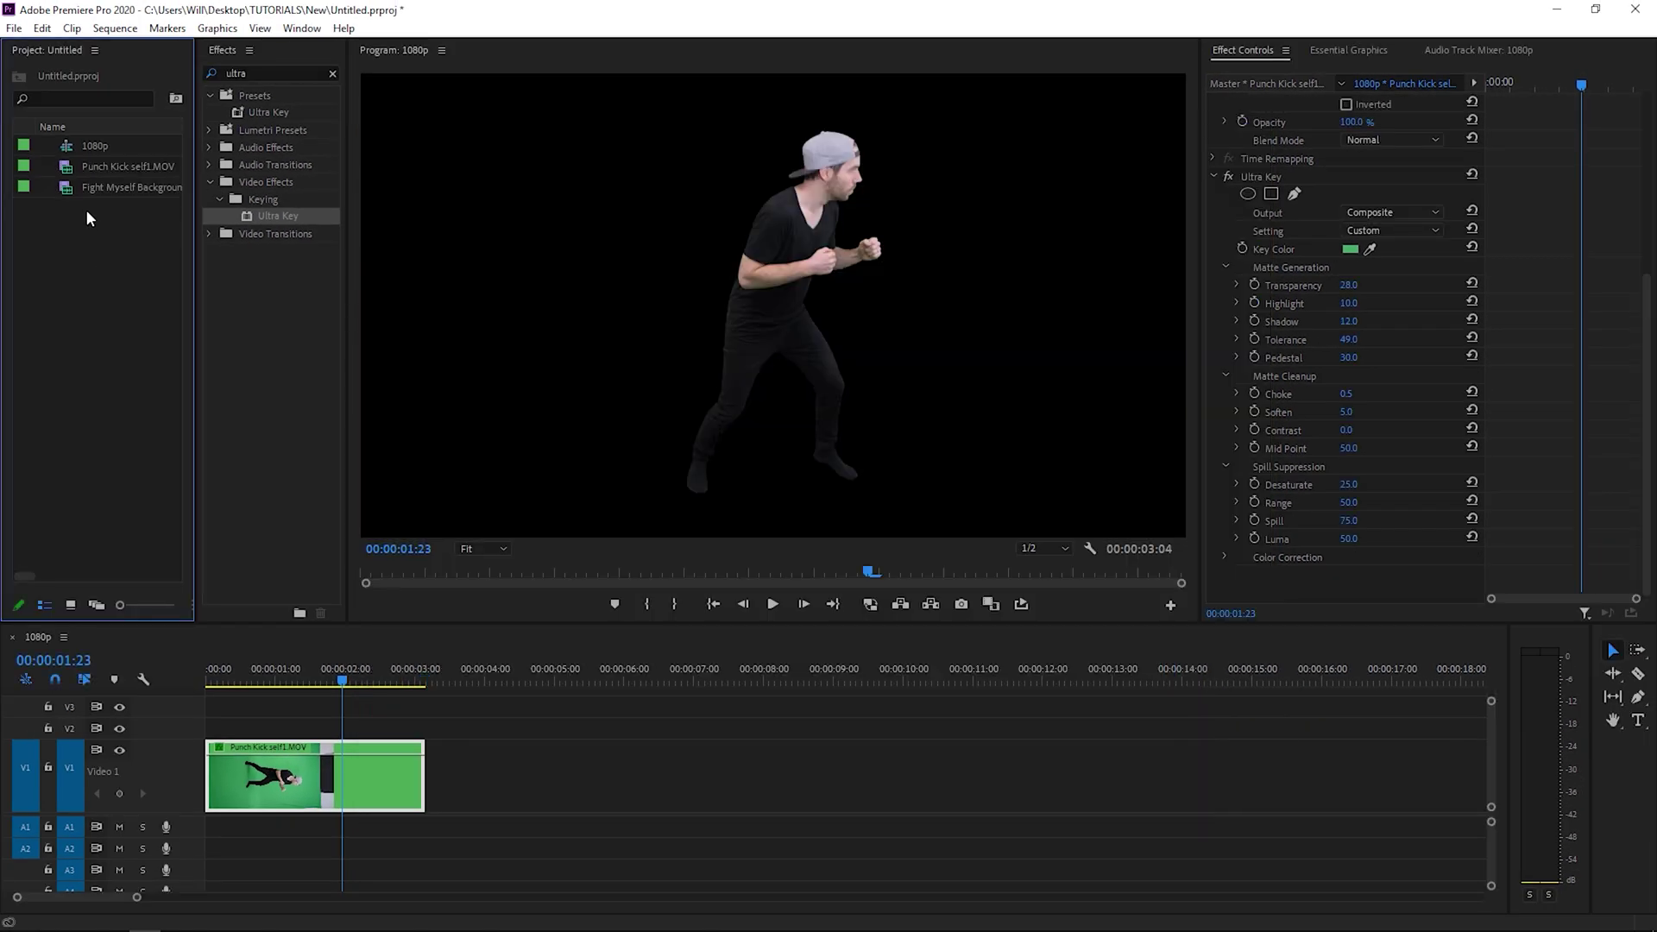
Put the kitchen background on V1 and move the man to 715, 506 on the counter
{"action": "left_click_drag", "start_coordinate": [121, 187], "coordinate": [294, 756]}
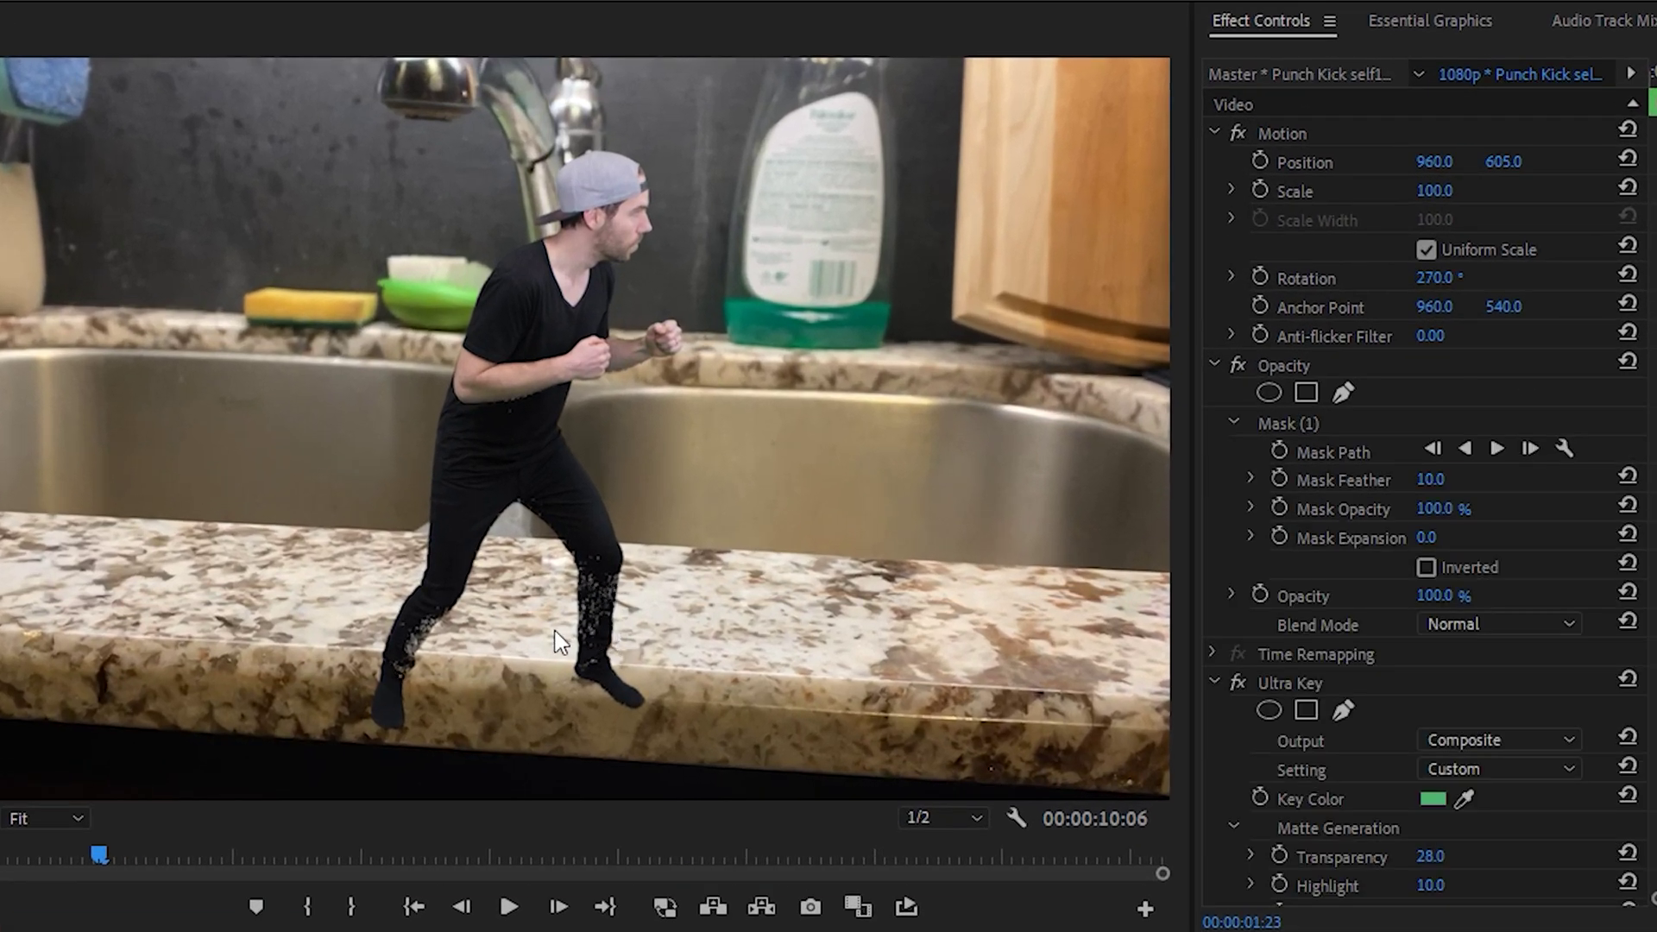
{"action": "left_click_drag", "start_coordinate": [1434, 161], "coordinate": [1368, 162]}
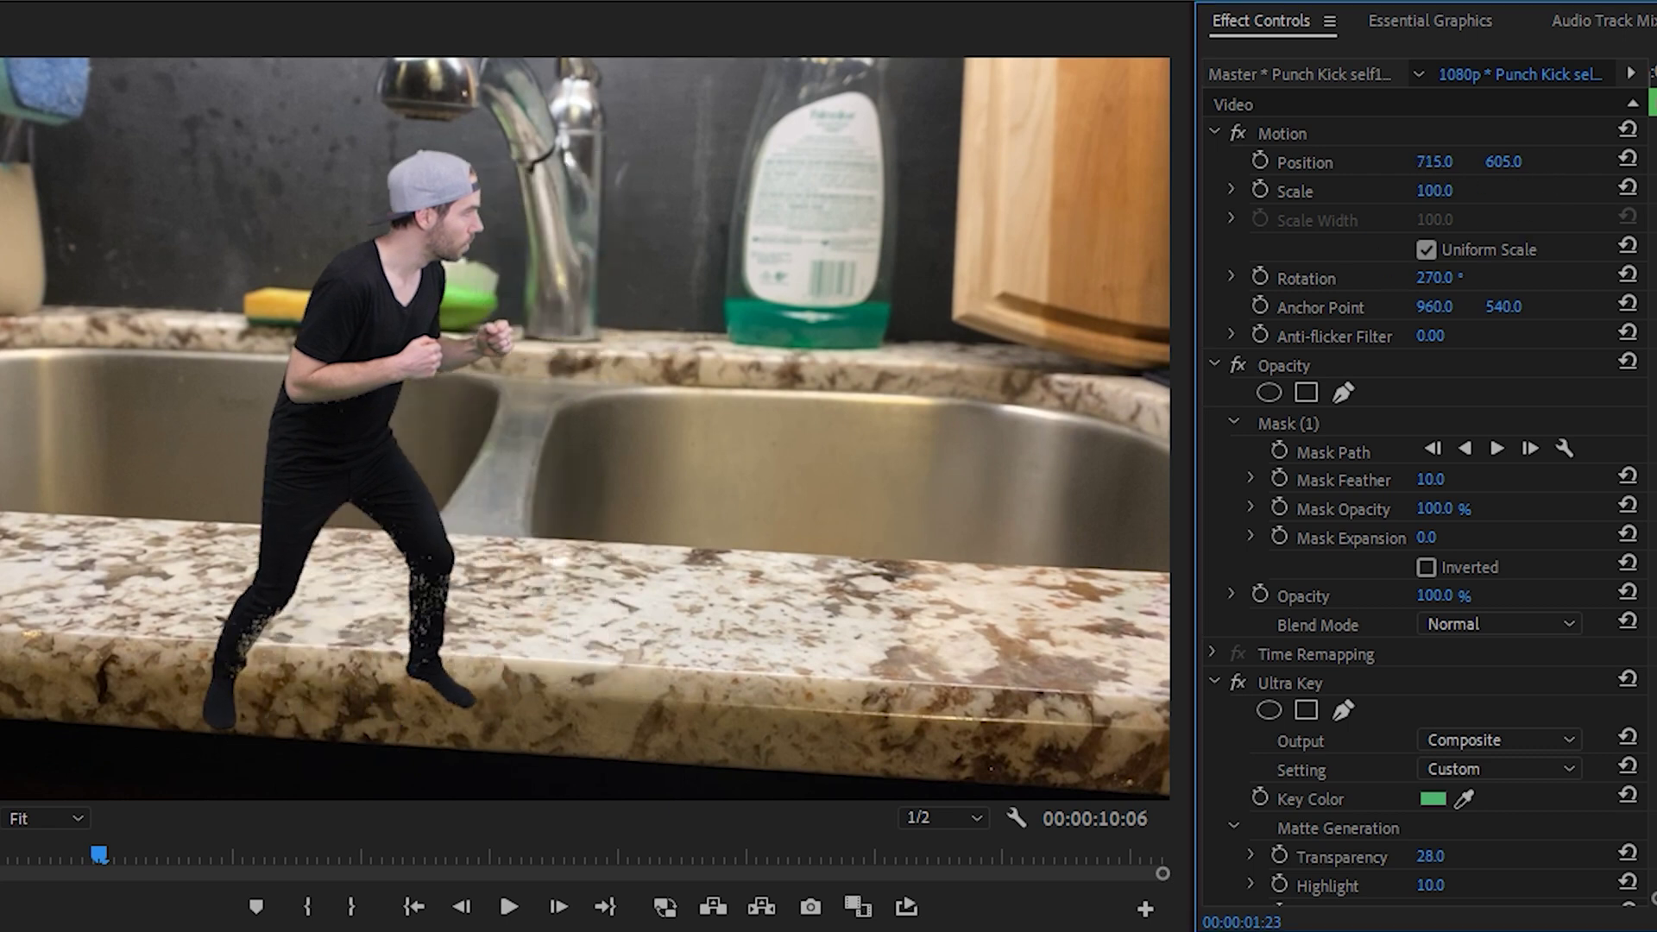
{"action": "left_click_drag", "start_coordinate": [1503, 162], "coordinate": [1422, 191]}
{"action": "scroll", "coordinate": [1424, 483], "scroll_direction": "down", "scroll_amount": 5}
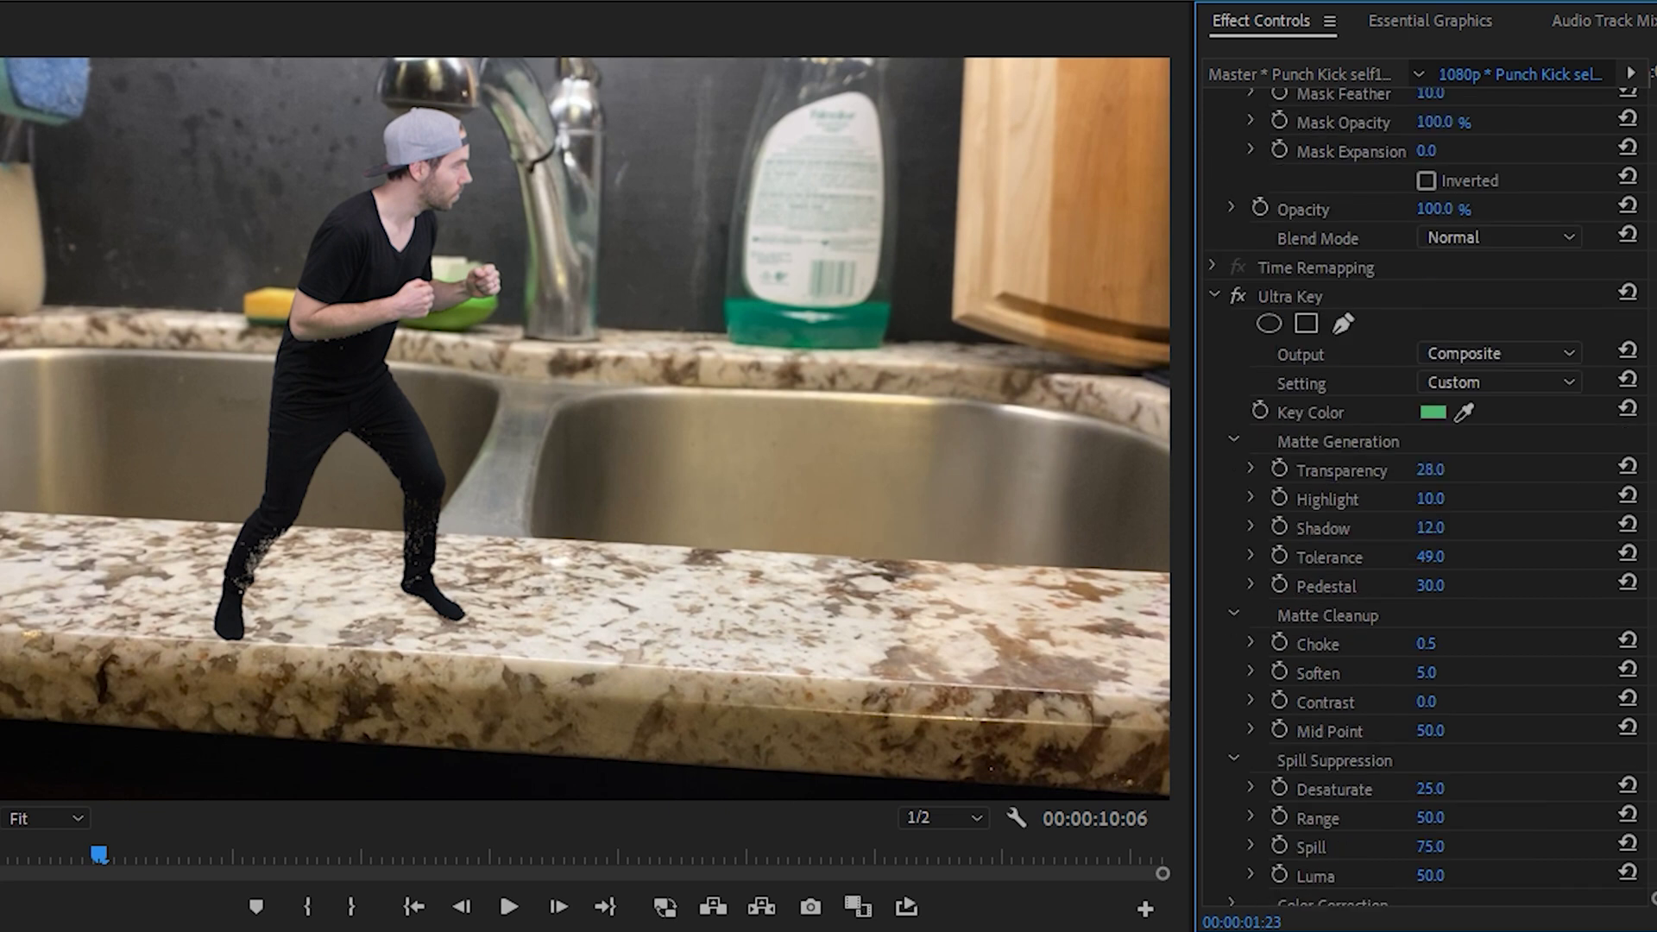
{"action": "scroll", "coordinate": [1328, 479], "scroll_direction": "down", "scroll_amount": 1}
Re-tune Ultra Key Matte Generation against the kitchen, reaching Tolerance 71 and Pedestal 100
{"action": "left_click", "coordinate": [1296, 223]}
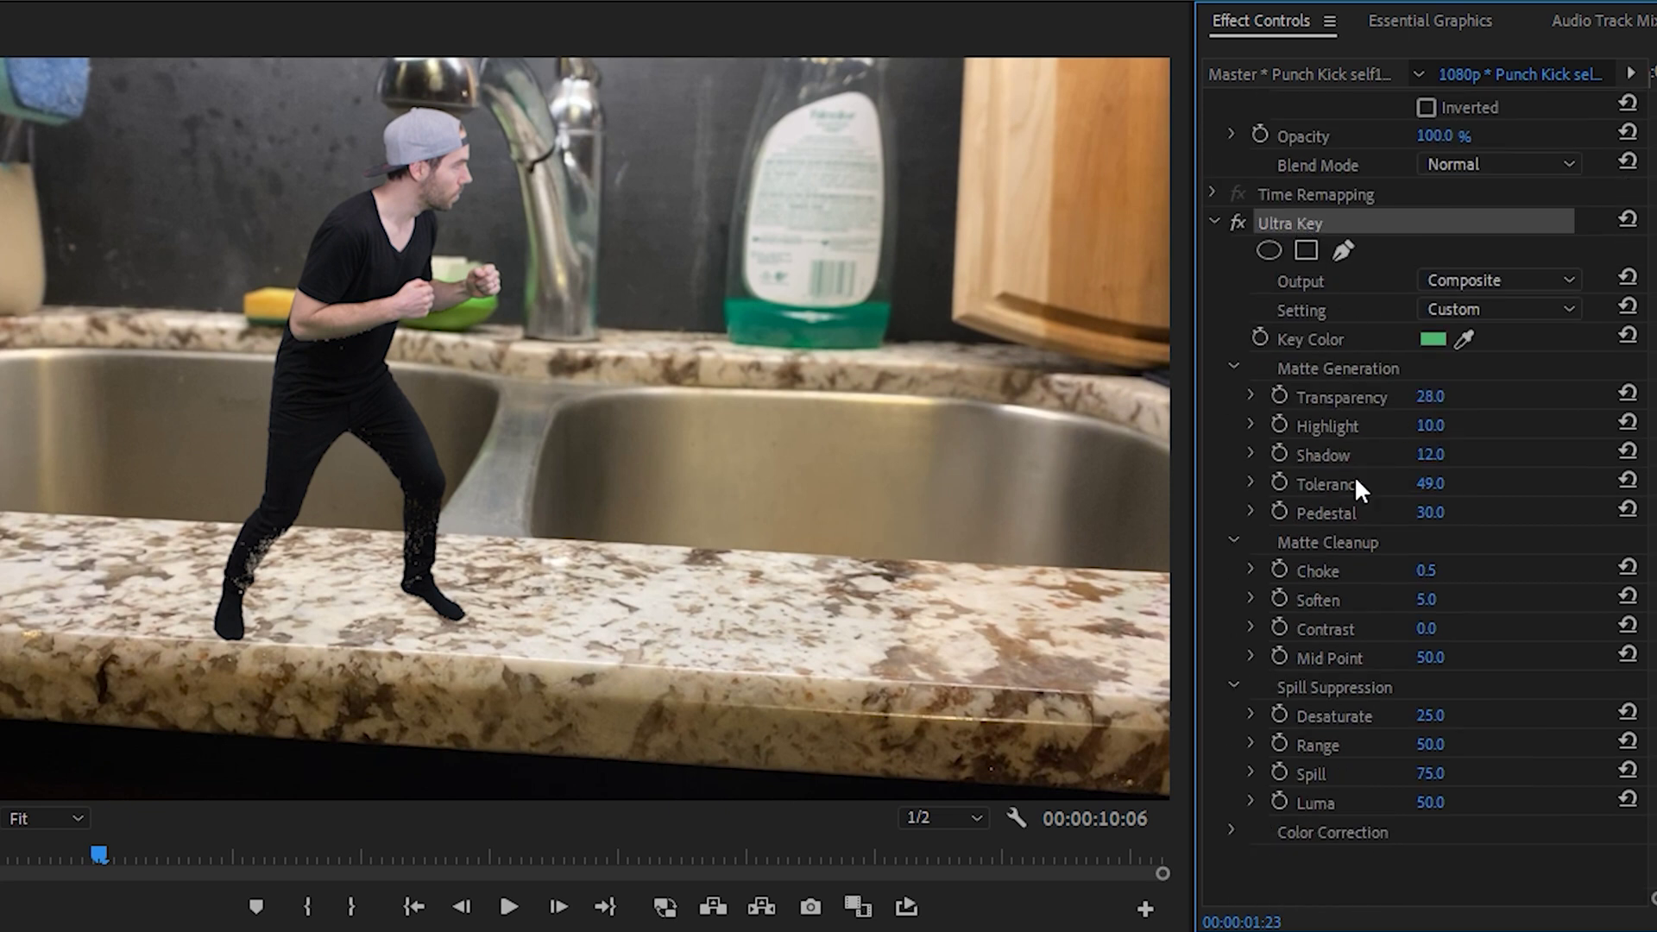
{"action": "mouse_move", "coordinate": [1429, 396]}
{"action": "left_mouse_down"}
{"action": "mouse_move", "coordinate": [1398, 396]}
{"action": "mouse_move", "coordinate": [1459, 454]}
{"action": "mouse_move", "coordinate": [1390, 483]}
{"action": "mouse_move", "coordinate": [1450, 515]}
{"action": "mouse_move", "coordinate": [1467, 483]}
{"action": "mouse_move", "coordinate": [1420, 396]}
{"action": "left_mouse_up"}
{"action": "left_click_drag", "start_coordinate": [1426, 424], "coordinate": [1441, 424]}
{"action": "left_click_drag", "start_coordinate": [1429, 454], "coordinate": [1407, 454]}
{"action": "left_click", "coordinate": [1430, 483]}
Refine Matte Generation to Transparency 11, Shadow 49, Tolerance 100 and Pedestal 54
{"action": "type", "text": "81"}
{"action": "key", "text": "Return"}
{"action": "left_click_drag", "start_coordinate": [1430, 396], "coordinate": [1454, 425]}
{"action": "left_click_drag", "start_coordinate": [1426, 454], "coordinate": [1485, 513]}
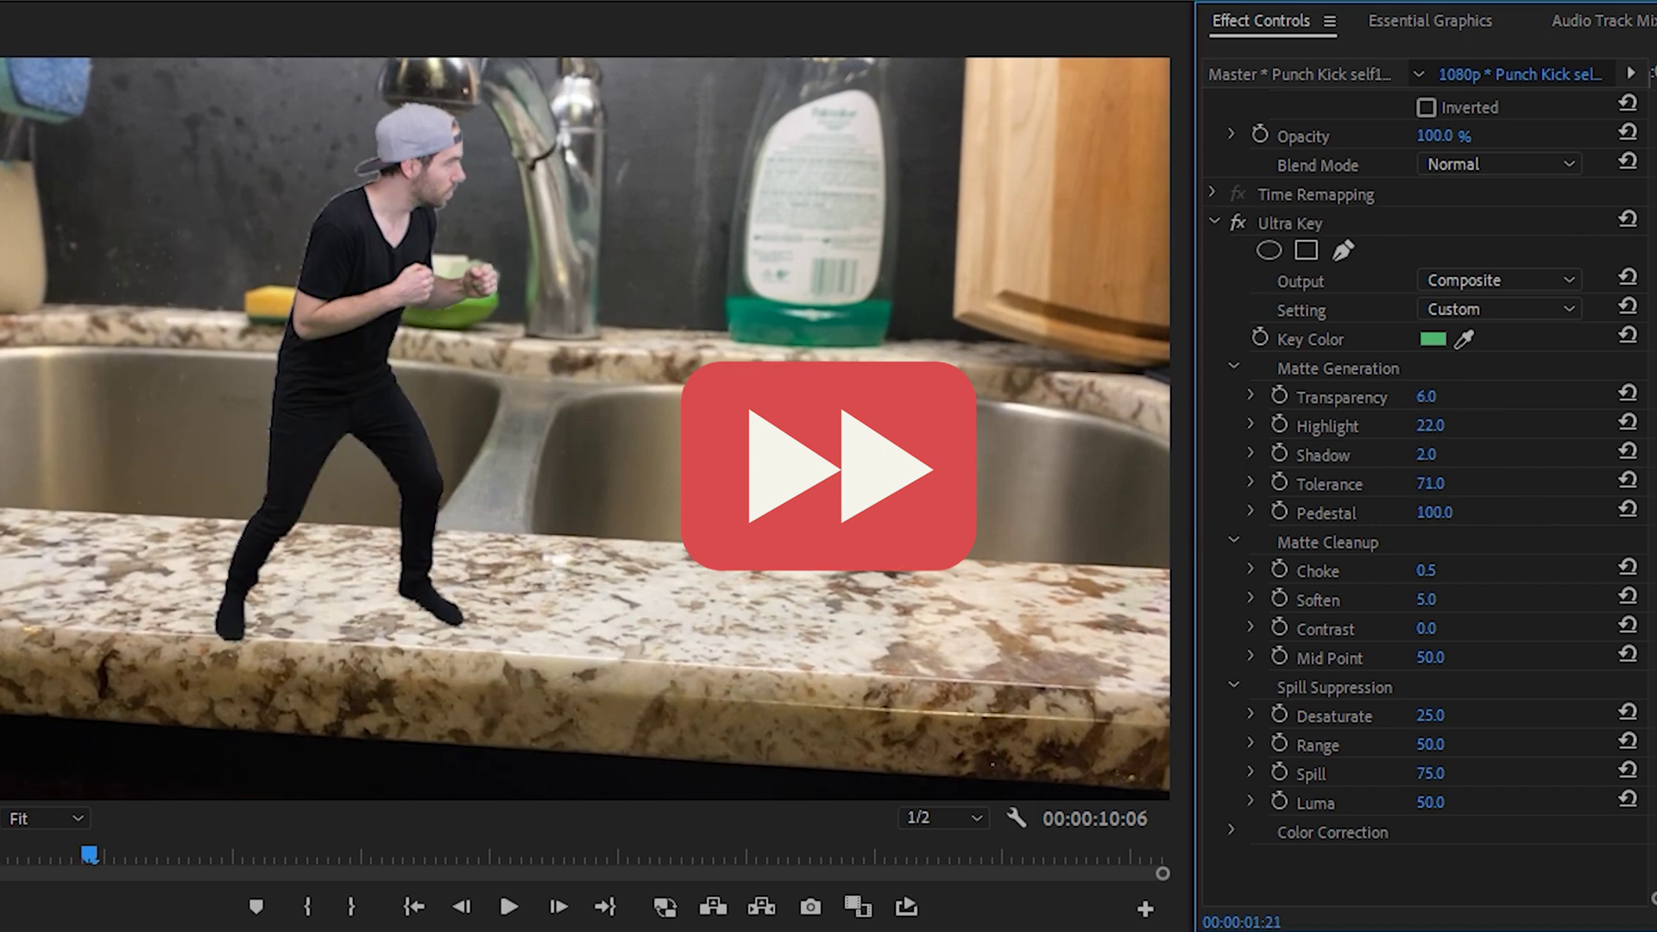
{"action": "left_click_drag", "start_coordinate": [1430, 424], "coordinate": [1406, 425]}
{"action": "left_click_drag", "start_coordinate": [1430, 483], "coordinate": [1458, 483]}
{"action": "left_click_drag", "start_coordinate": [1427, 396], "coordinate": [1441, 396]}
{"action": "left_click_drag", "start_coordinate": [1426, 454], "coordinate": [1466, 454]}
{"action": "left_click_drag", "start_coordinate": [1432, 512], "coordinate": [1407, 513]}
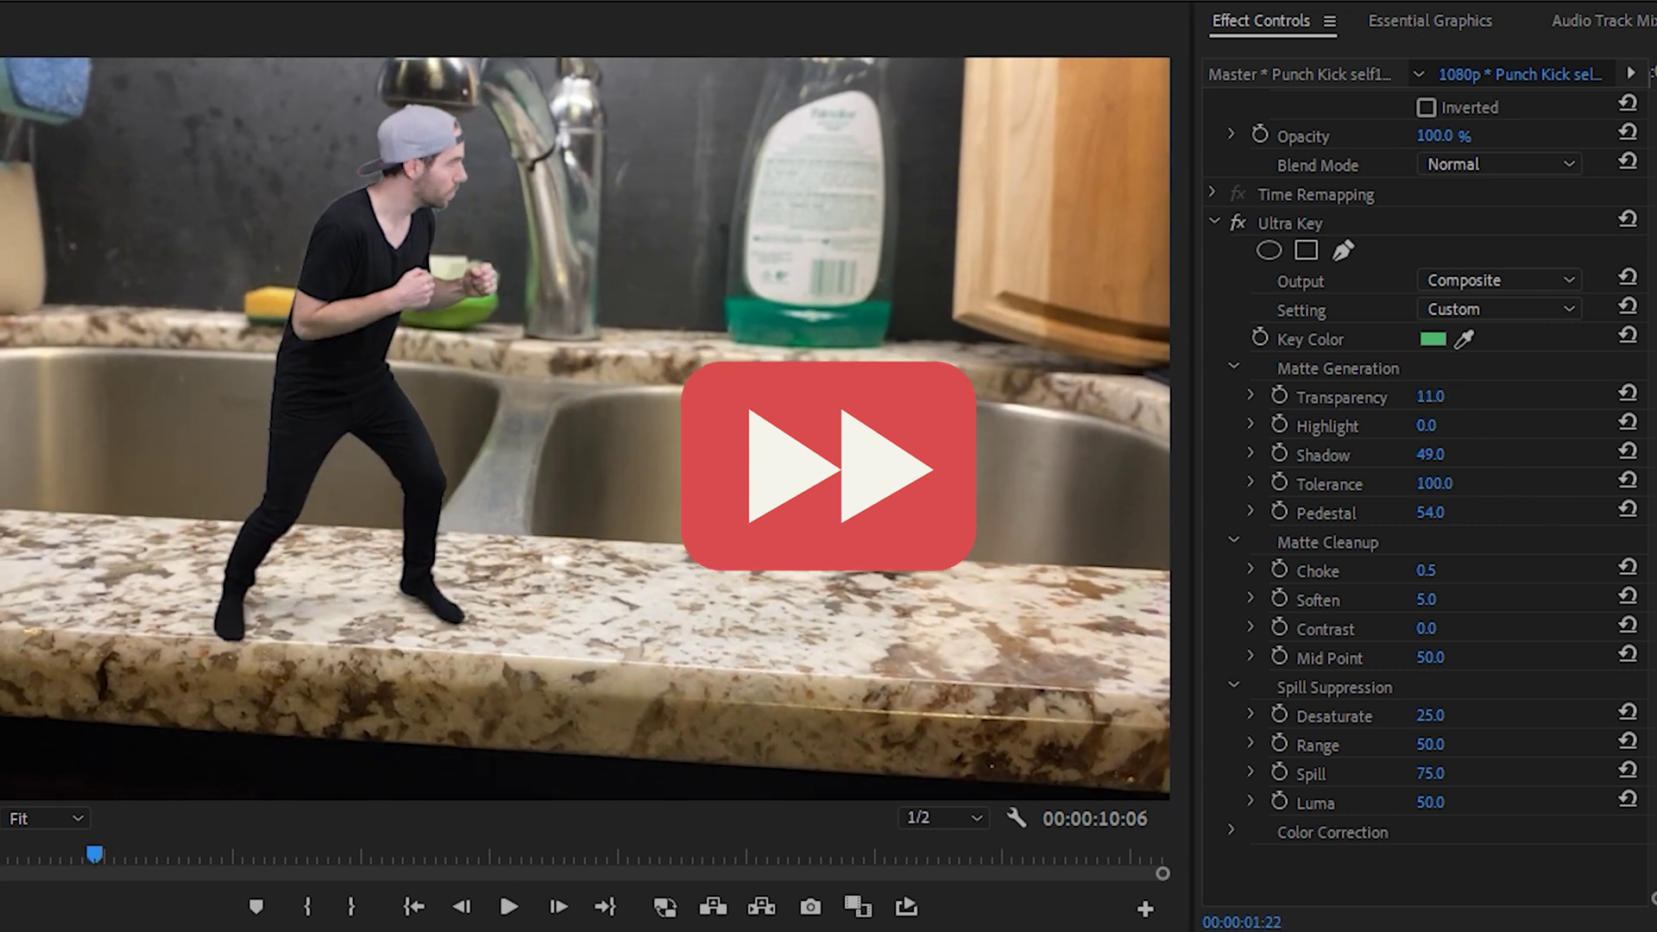
Set Matte Cleanup Choke to 2.0, Soften 7, Contrast 100 and Mid Point 100
{"action": "left_click", "coordinate": [1425, 570]}
{"action": "type", "text": "2"}
{"action": "key", "text": "Return"}
{"action": "left_click_drag", "start_coordinate": [1427, 599], "coordinate": [1439, 599]}
{"action": "left_click_drag", "start_coordinate": [1427, 628], "coordinate": [1518, 628]}
{"action": "left_click_drag", "start_coordinate": [1430, 657], "coordinate": [1485, 656]}
{"action": "scroll", "coordinate": [1446, 640], "scroll_direction": "up", "scroll_amount": 1}
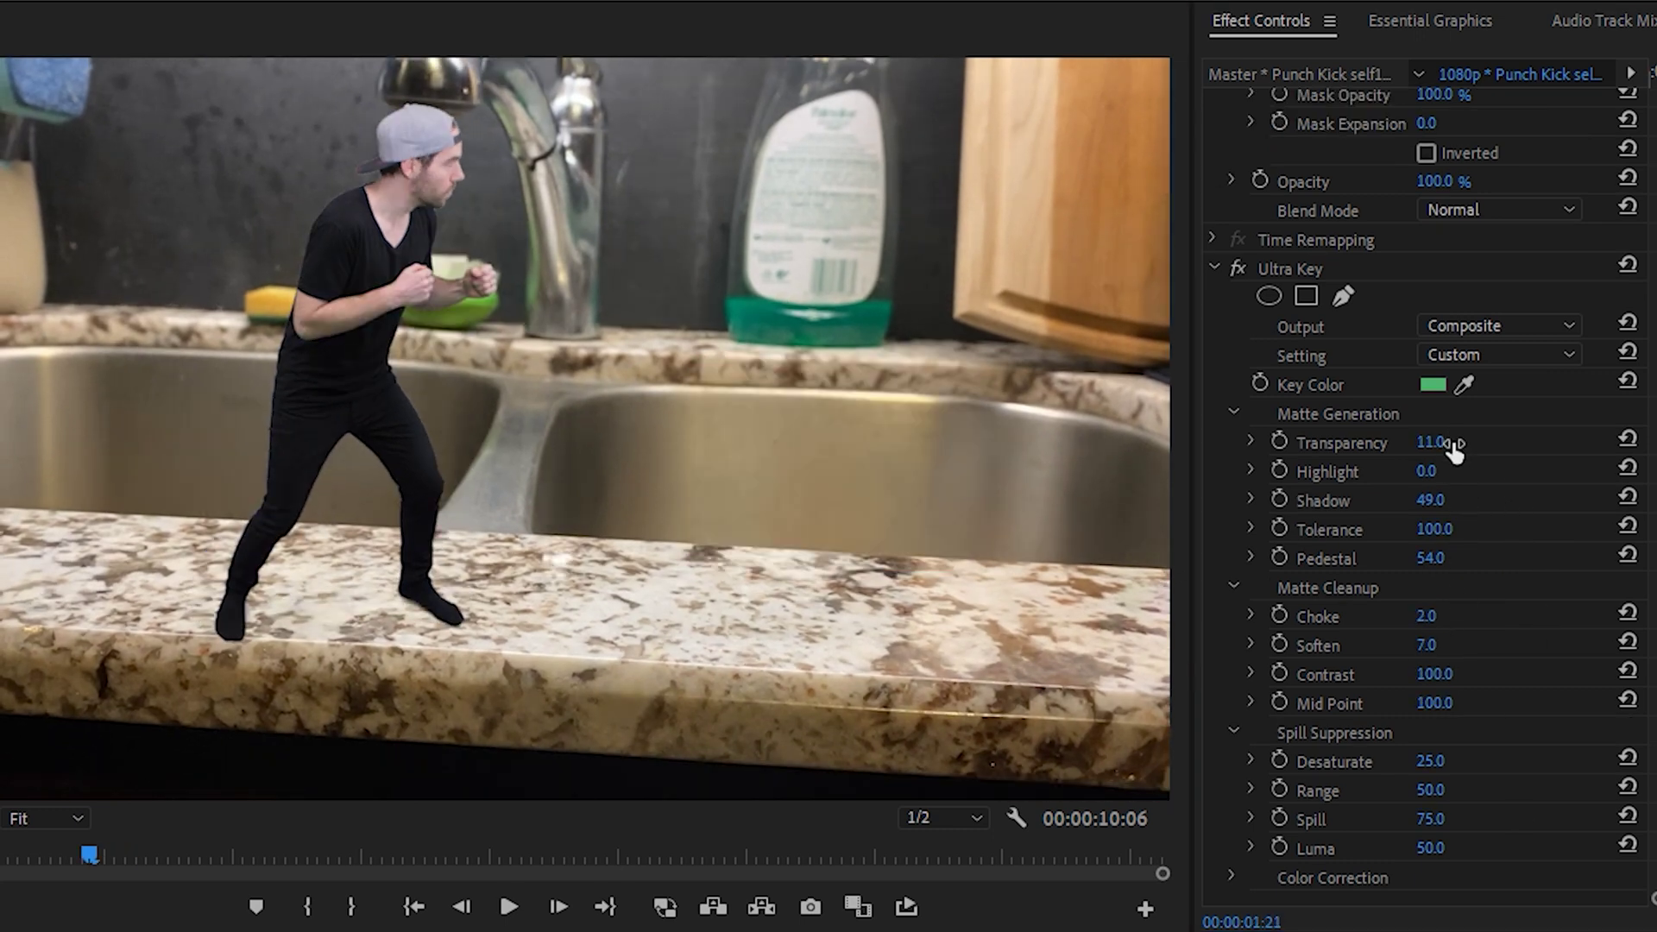